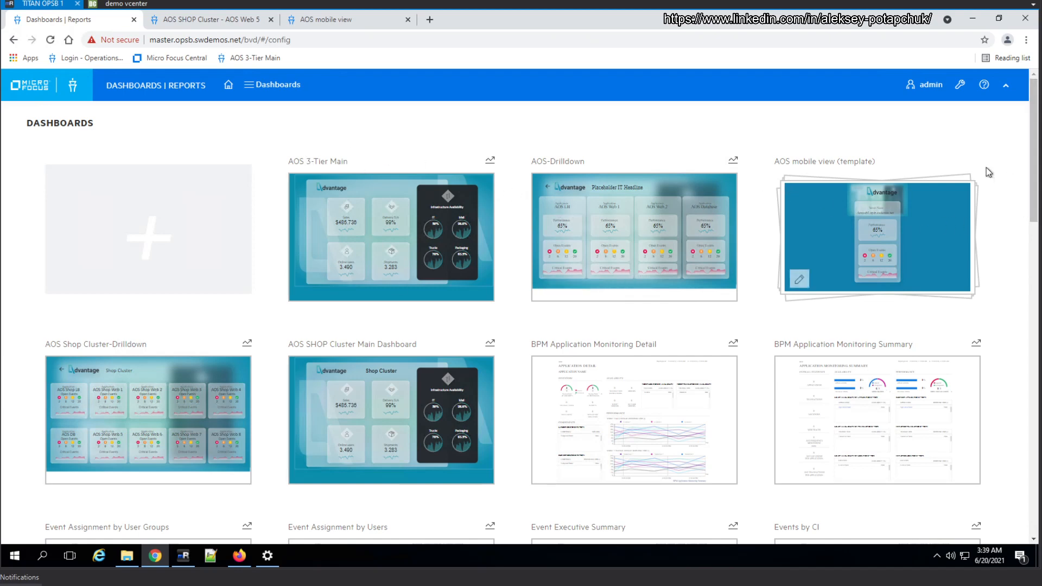
- Look through the dashboards list and open the AOS SHOP Cluster Main Dashboard for editing
scroll(1036, 203, down, 1)
scroll(1036, 203, down, 5)
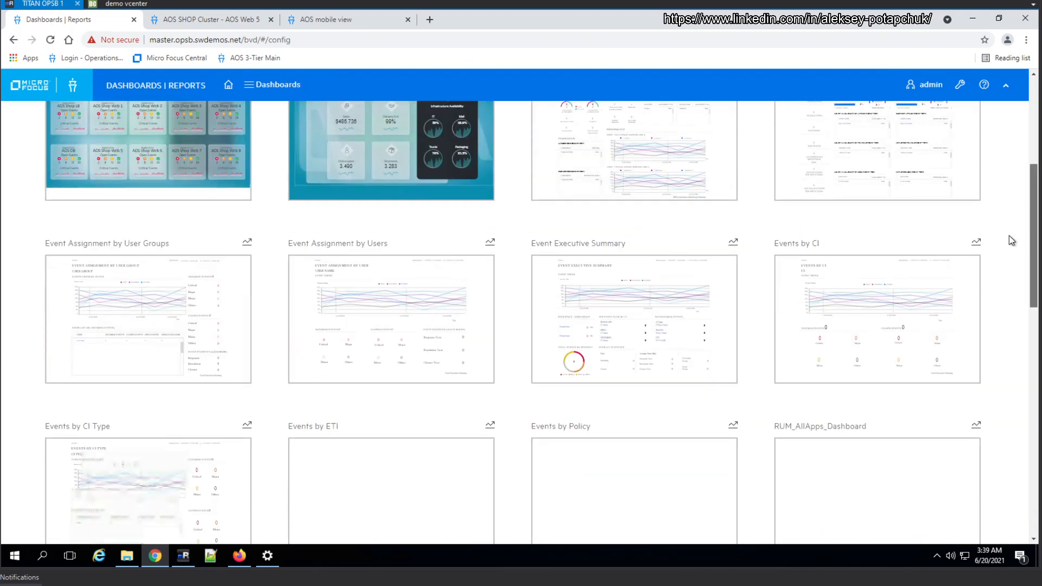
drag(1032, 260, 1032, 290)
scroll(1031, 295, down, 4)
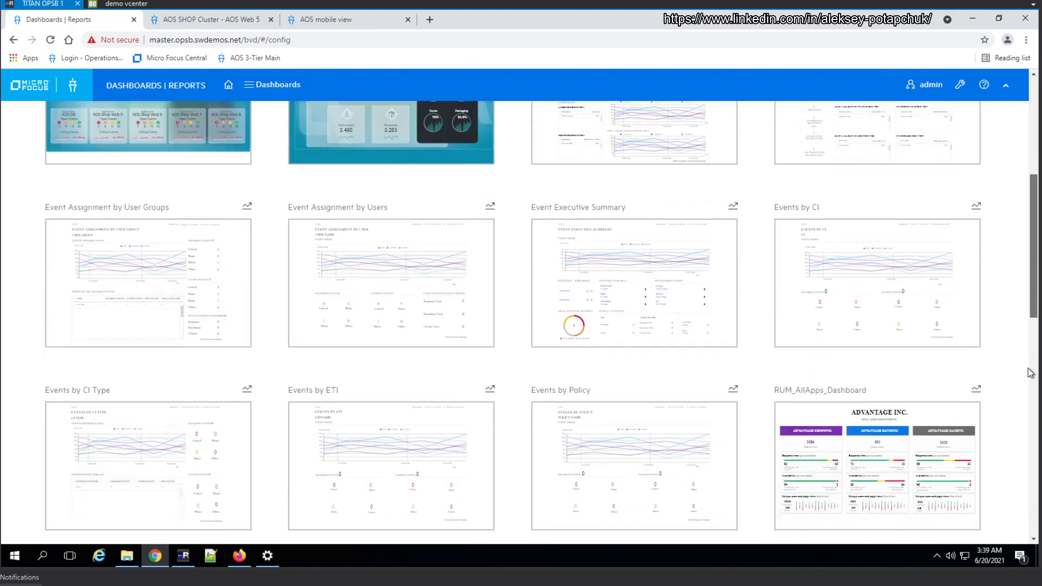
scroll(581, 481, down, 5)
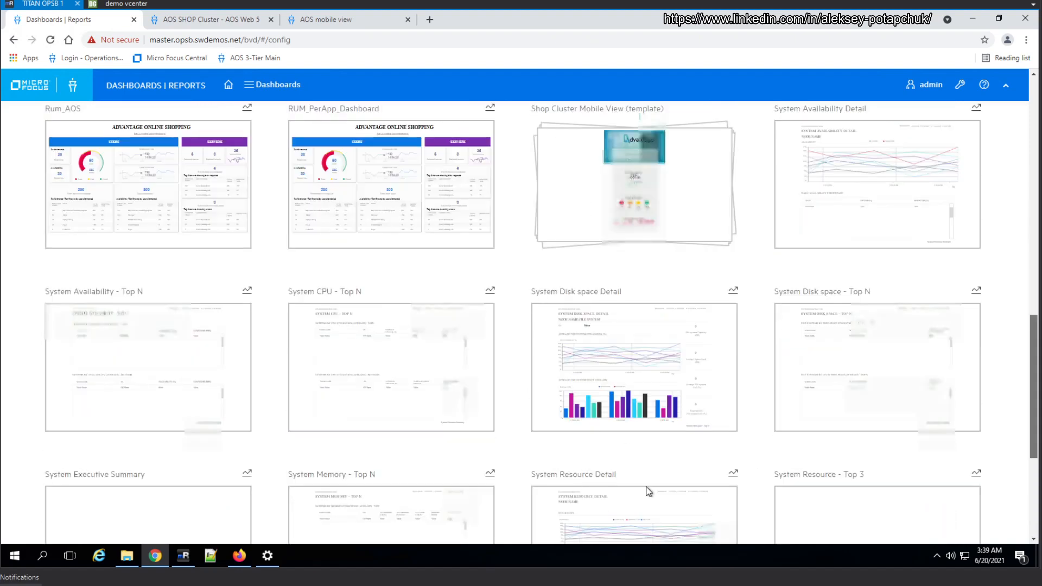
scroll(1019, 388, down, 1)
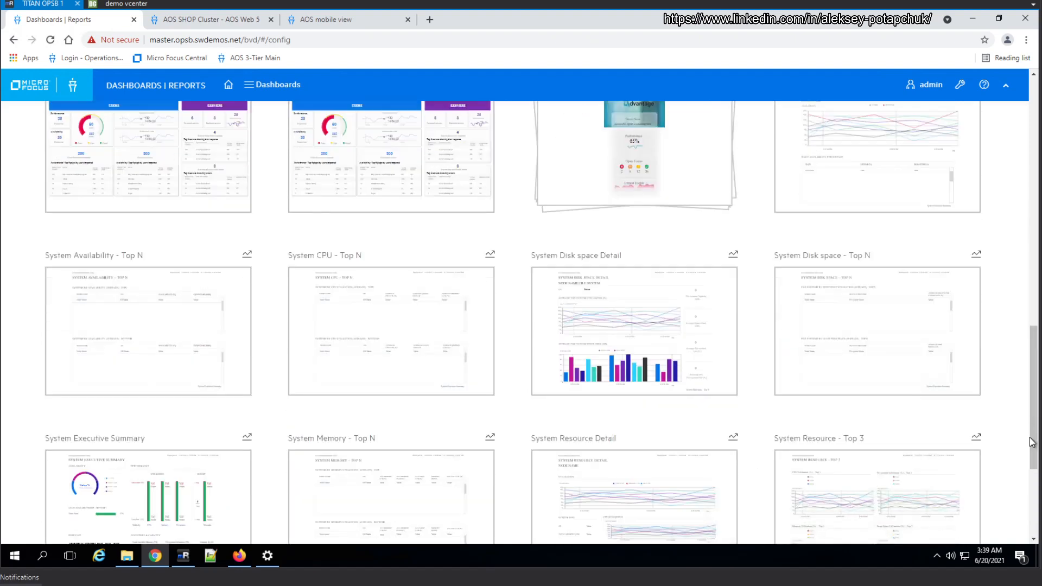
scroll(1032, 399, up, 3)
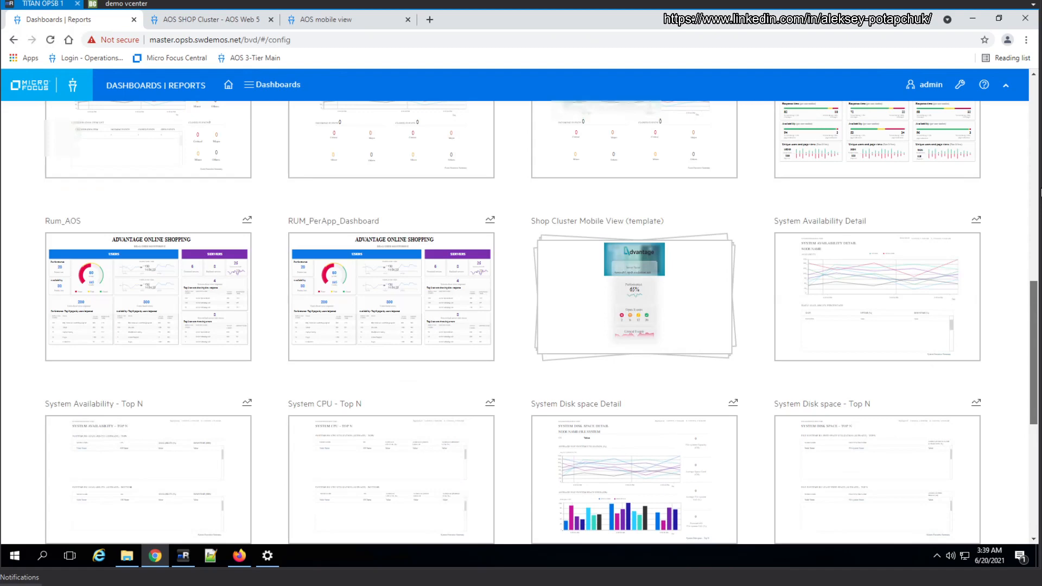
scroll(760, 293, up, 15)
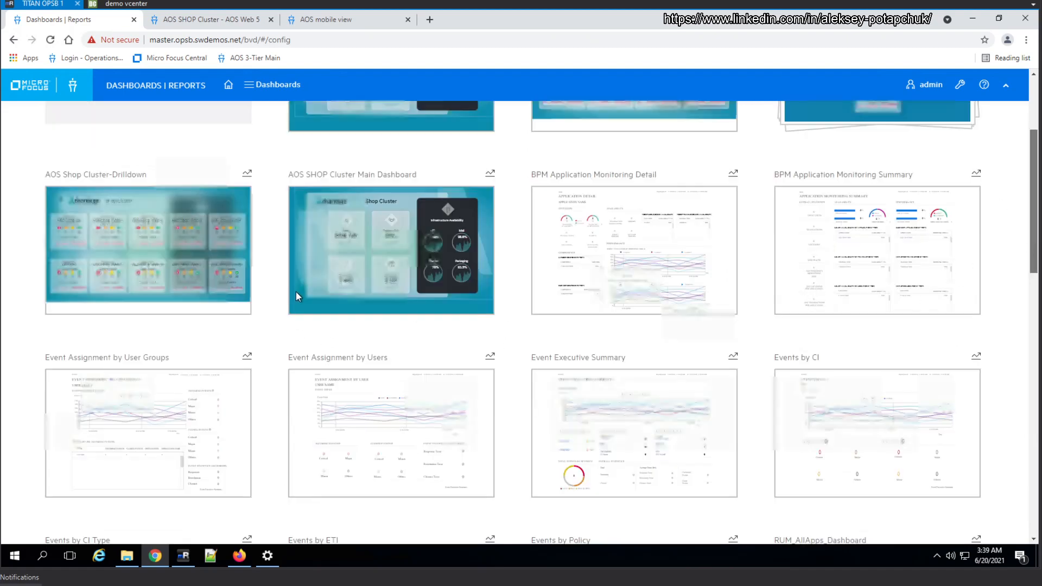
scroll(295, 291, up, 3)
mouse_move(402, 446)
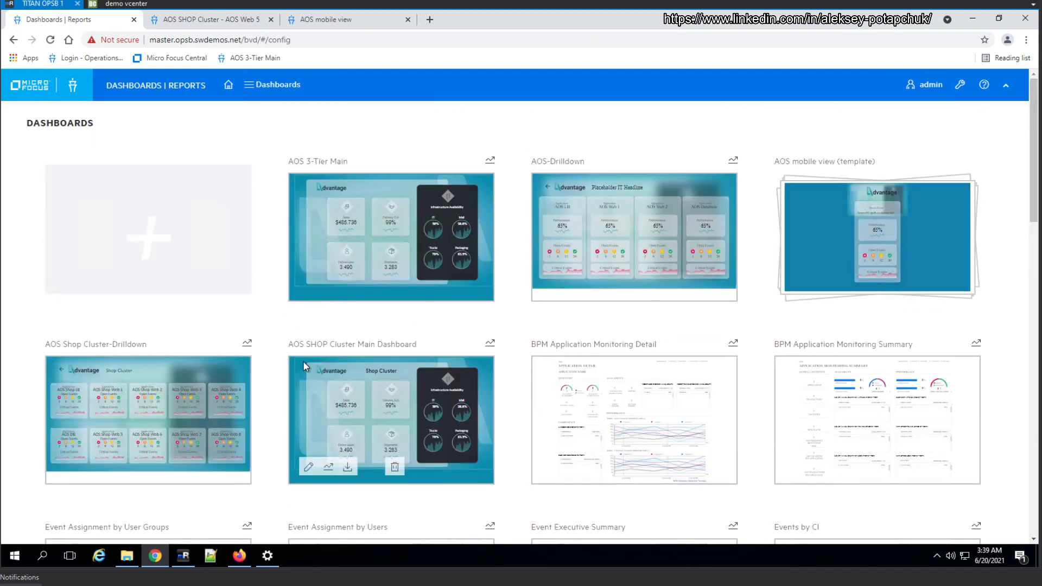
click(308, 468)
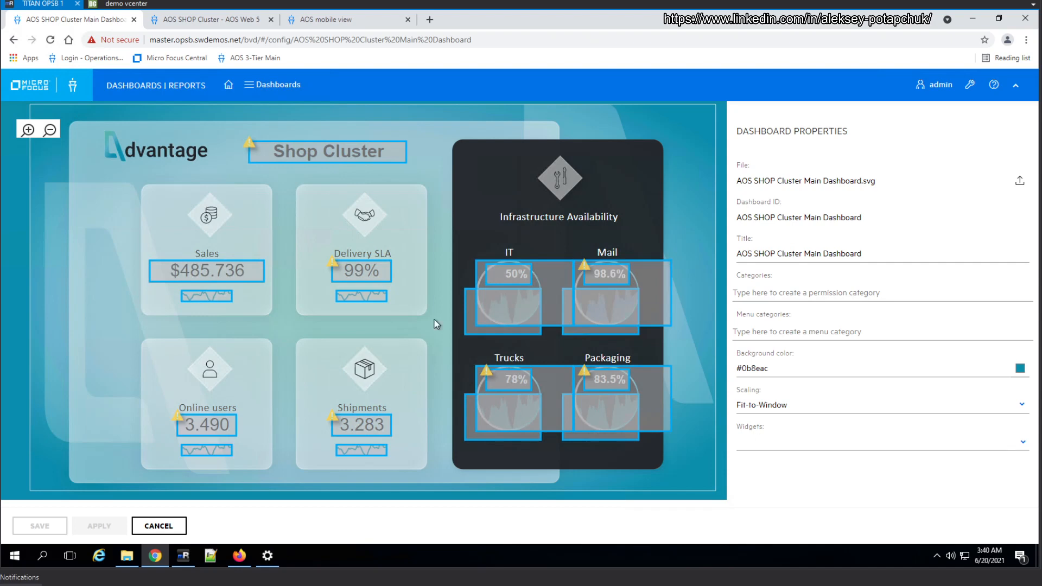
- Set the click action of the IT percentage text widget to open the AOS Shop Cluster-Drilldown dashboard
click(502, 275)
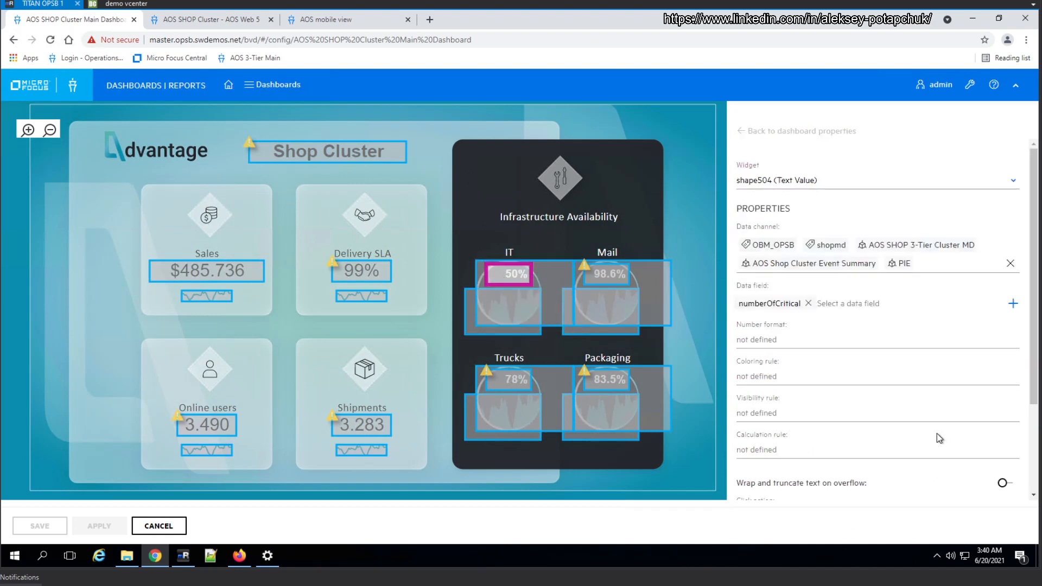
scroll(939, 435, down, 2)
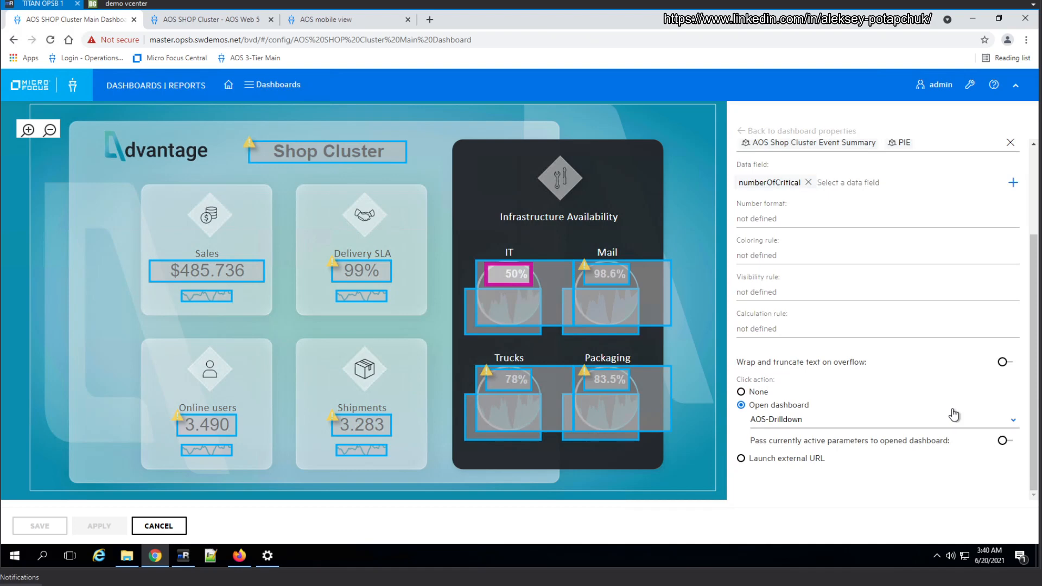
click(844, 427)
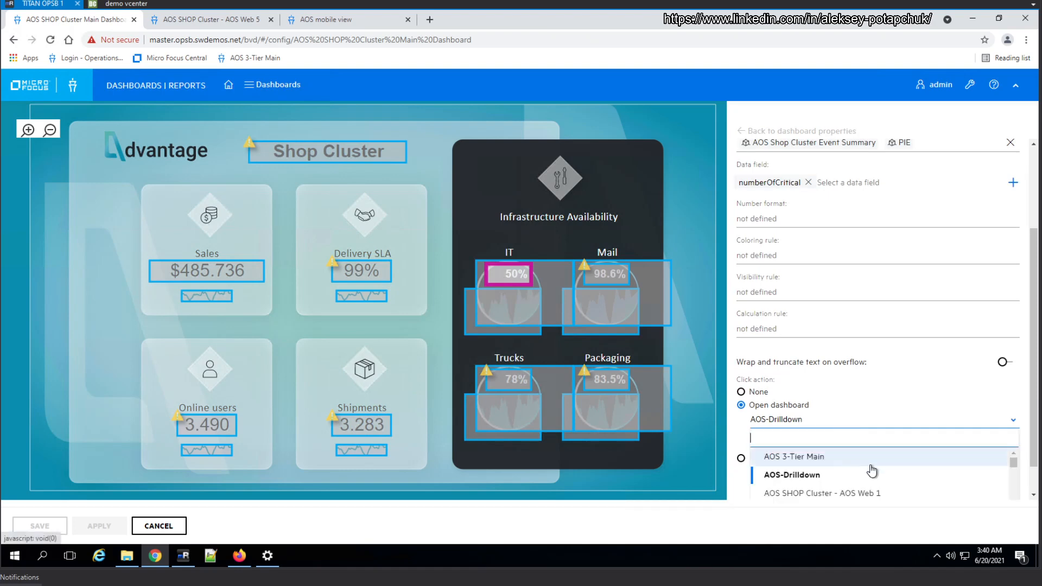
scroll(868, 472, down, 3)
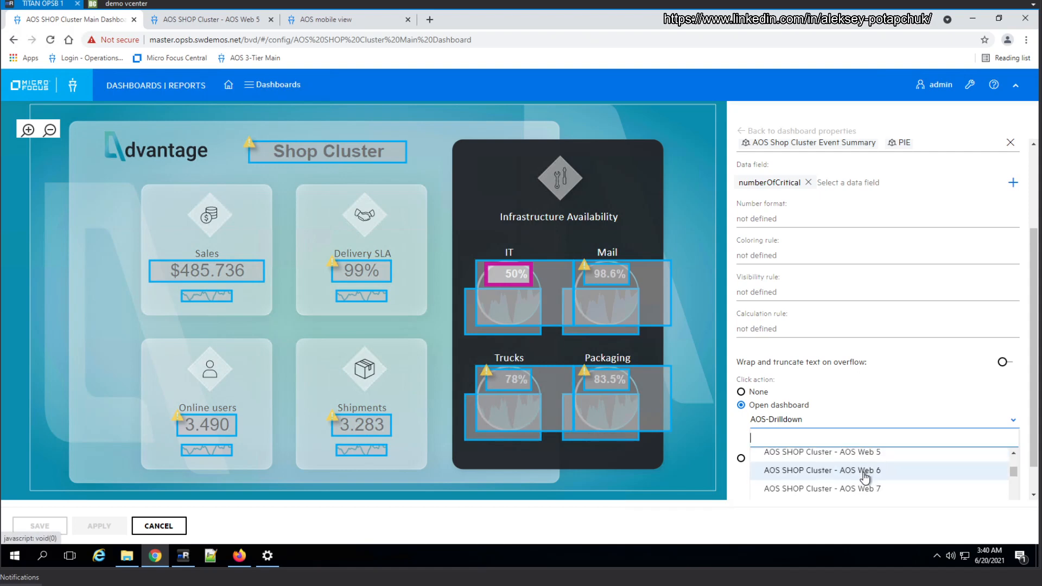
scroll(1004, 472, down, 3)
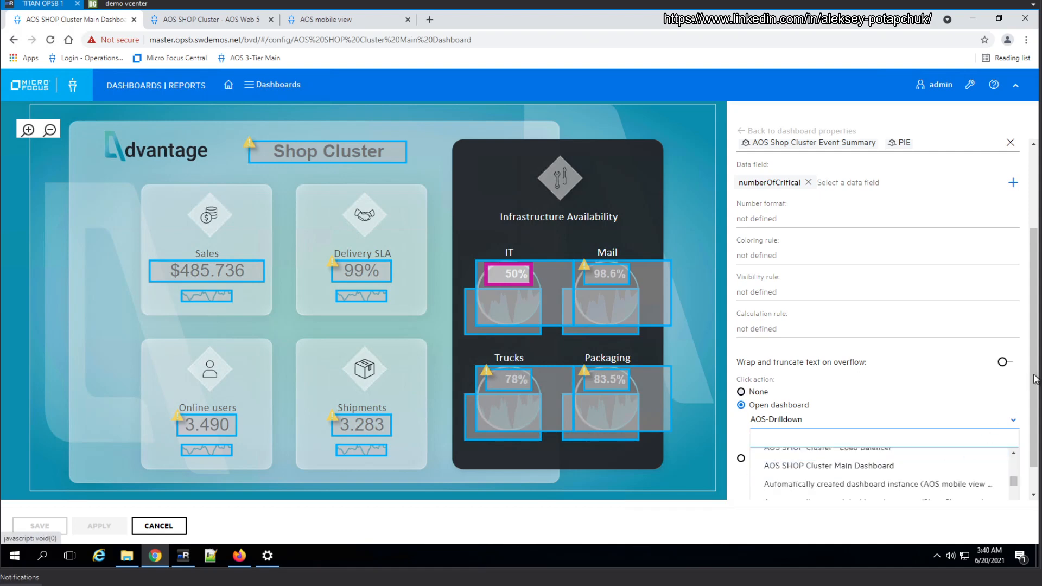
click(1033, 442)
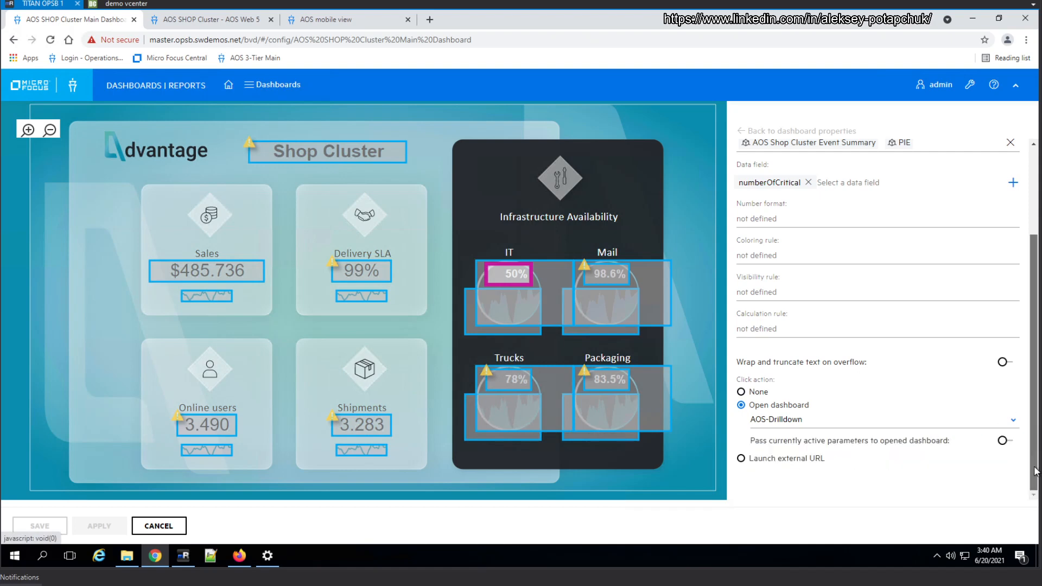
click(1001, 423)
text(drill)
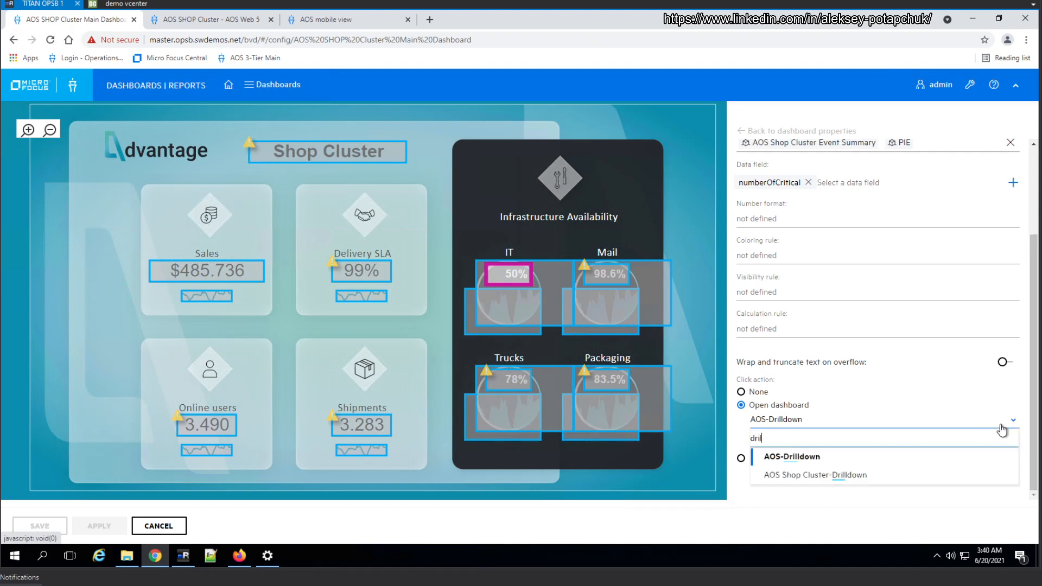
click(819, 478)
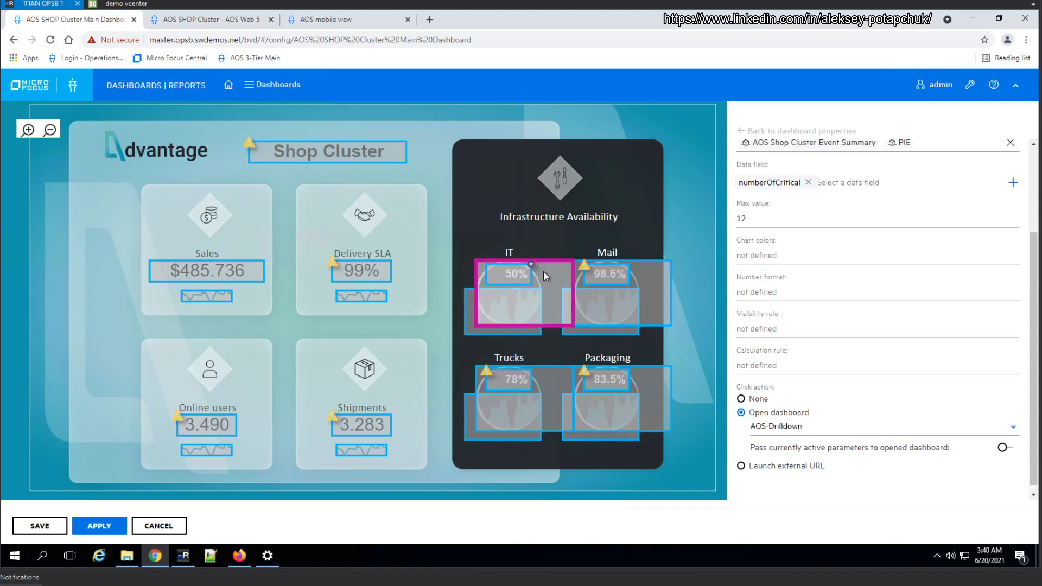
- Make the IT donut chart open the AOS Shop Cluster-Drilldown dashboard as its click action
click(807, 433)
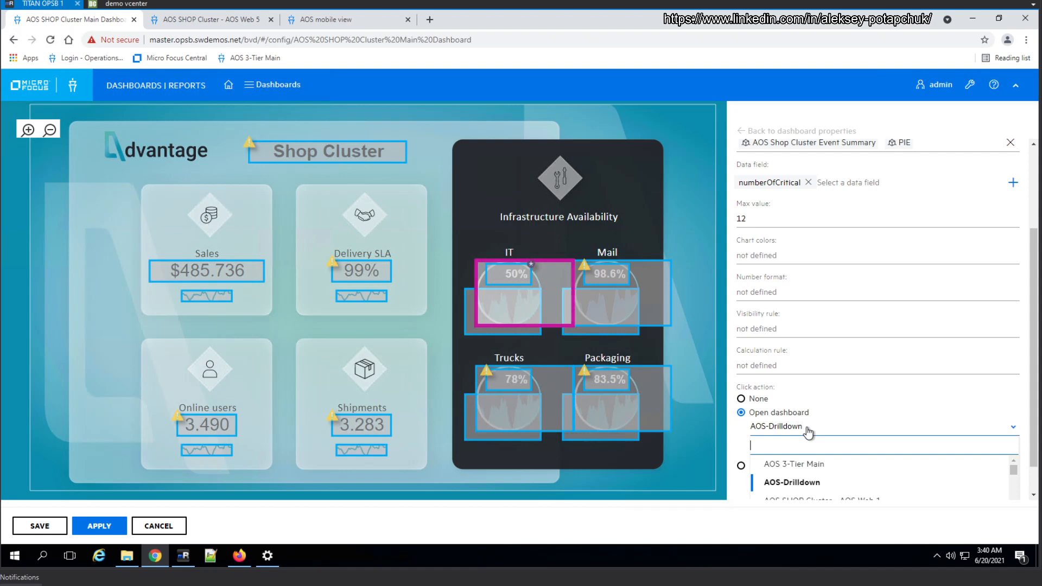
text(drill)
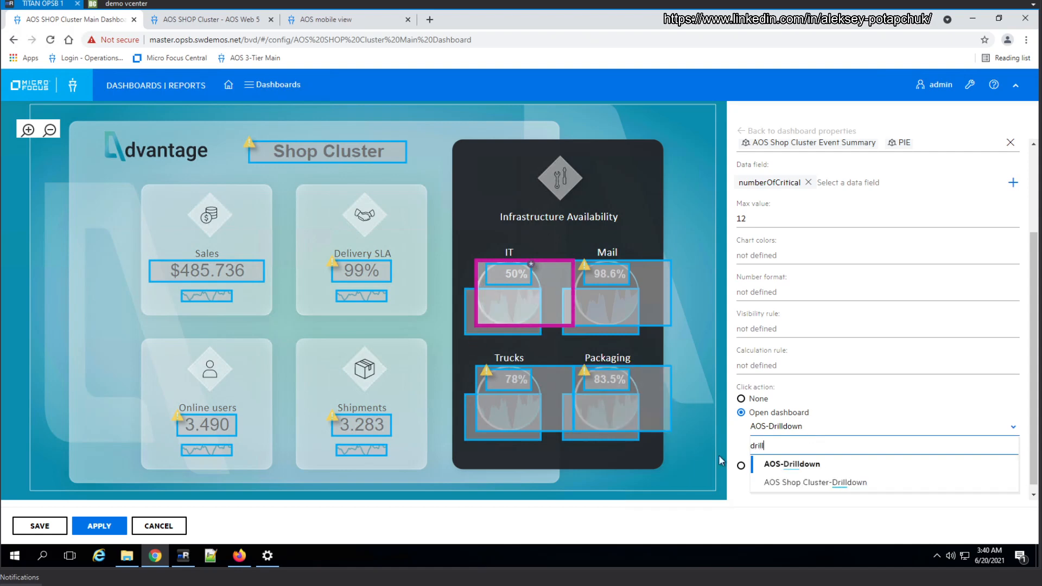
click(813, 483)
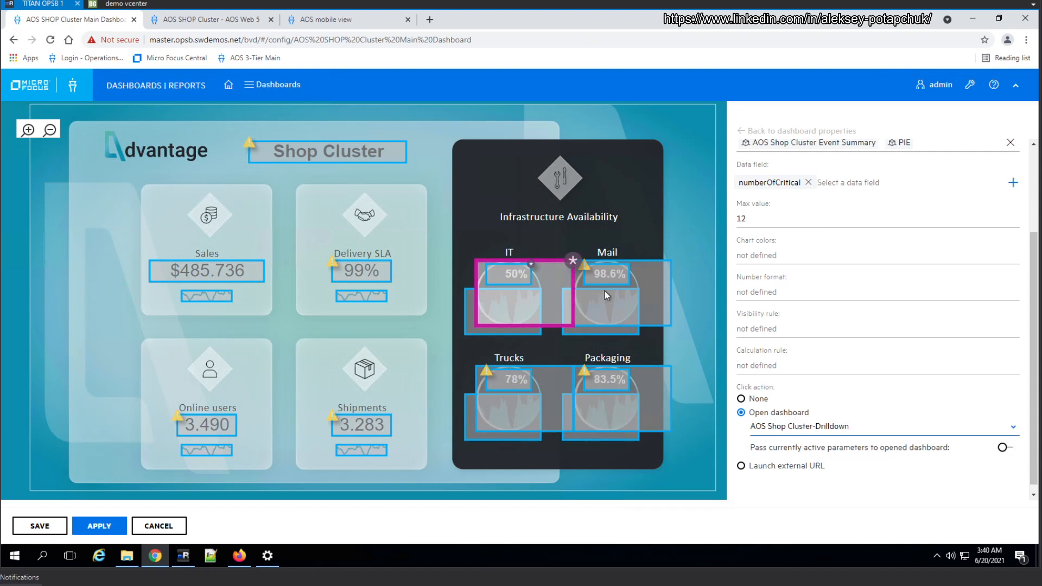
- Point the click action of the IT line/area chart to the AOS Shop Cluster-Drilldown dashboard
click(471, 332)
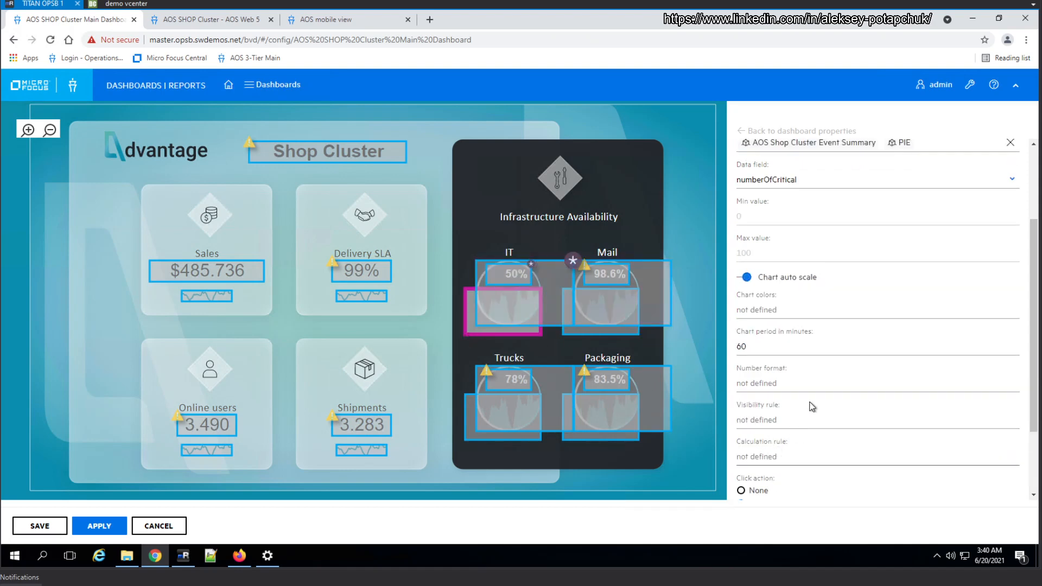
scroll(812, 407, down, 2)
click(807, 424)
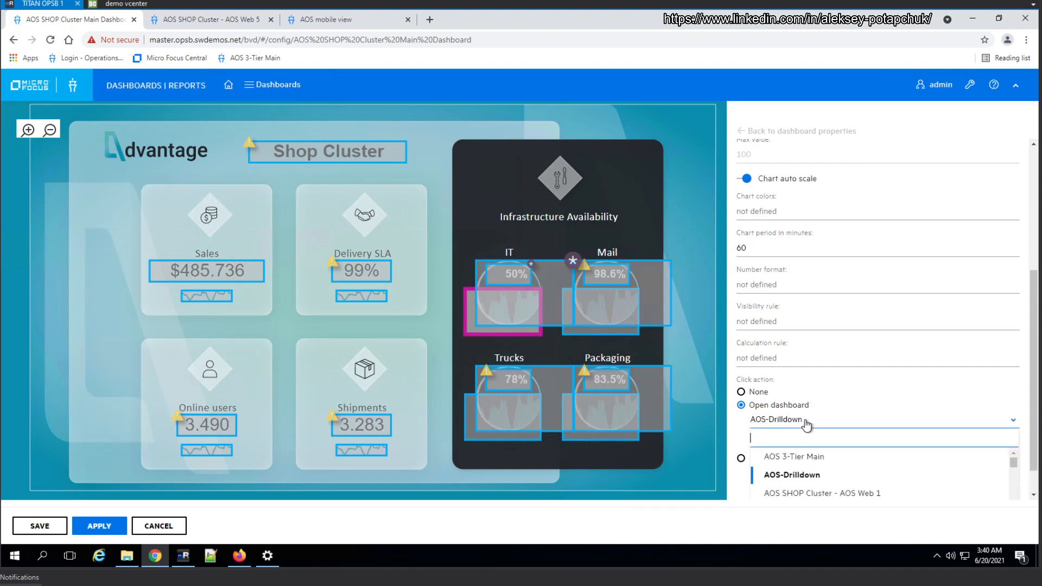
text(drill)
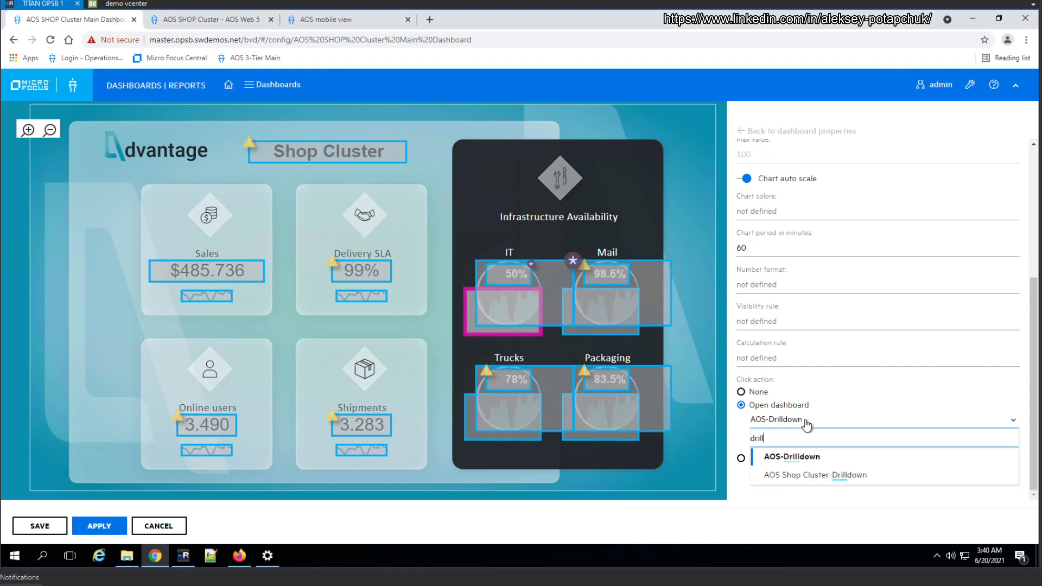
click(829, 476)
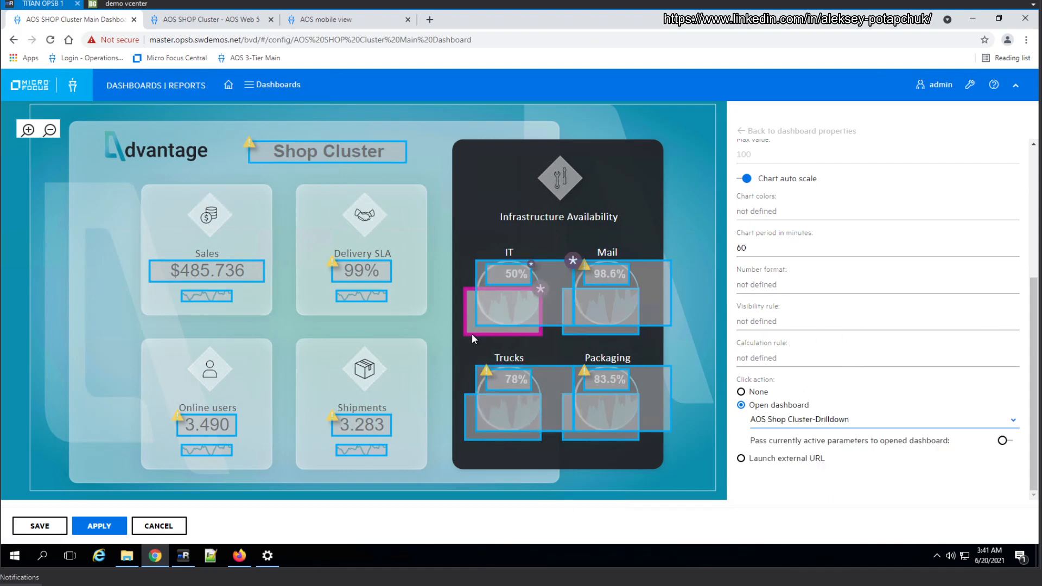
- Review the data channel, data field and click action of the IT line chart, donut chart and text value widgets
scroll(889, 328, up, 5)
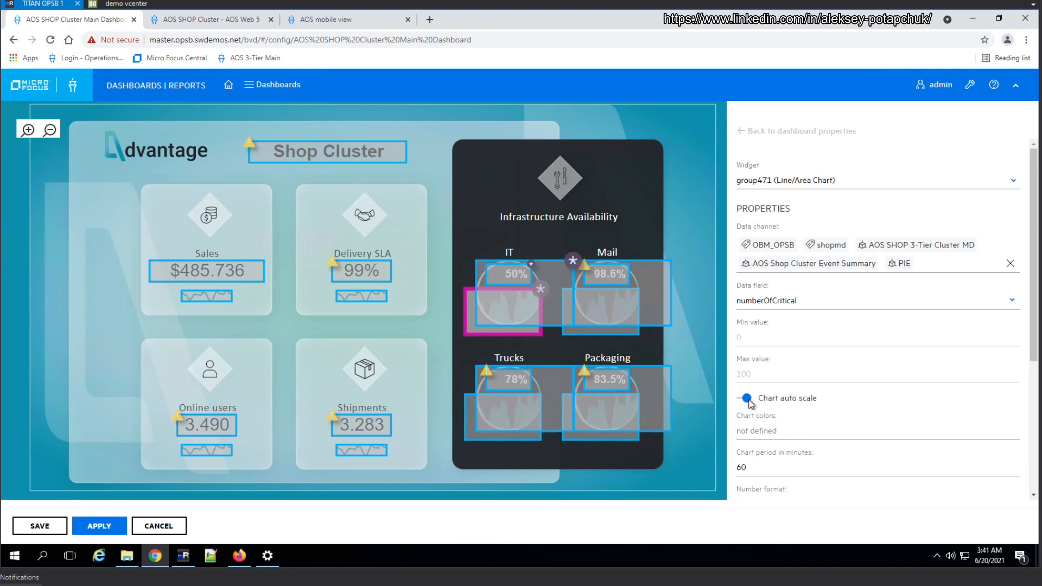
click(494, 313)
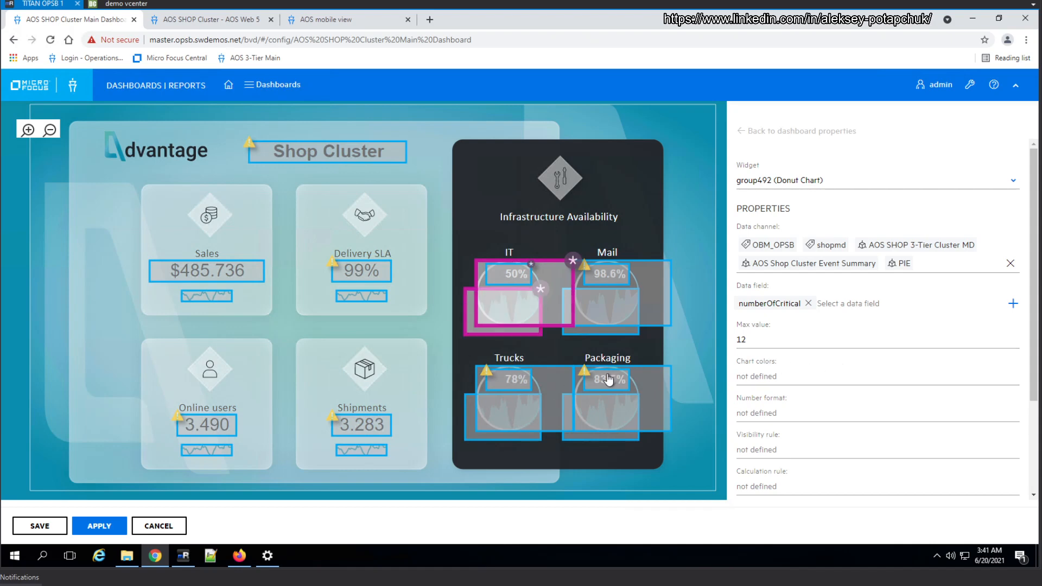
scroll(825, 364, down, 3)
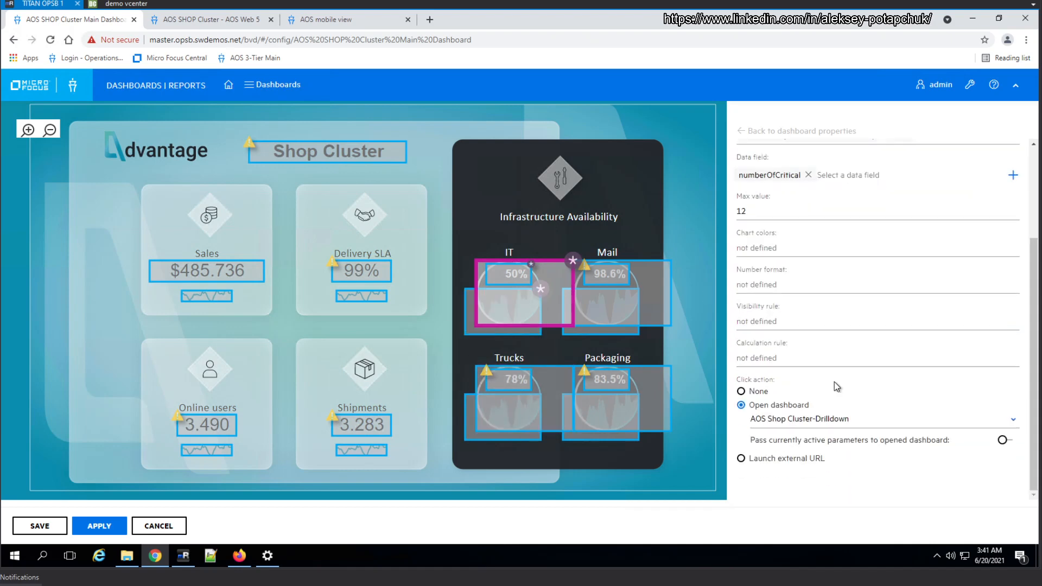
scroll(836, 386, up, 3)
click(504, 273)
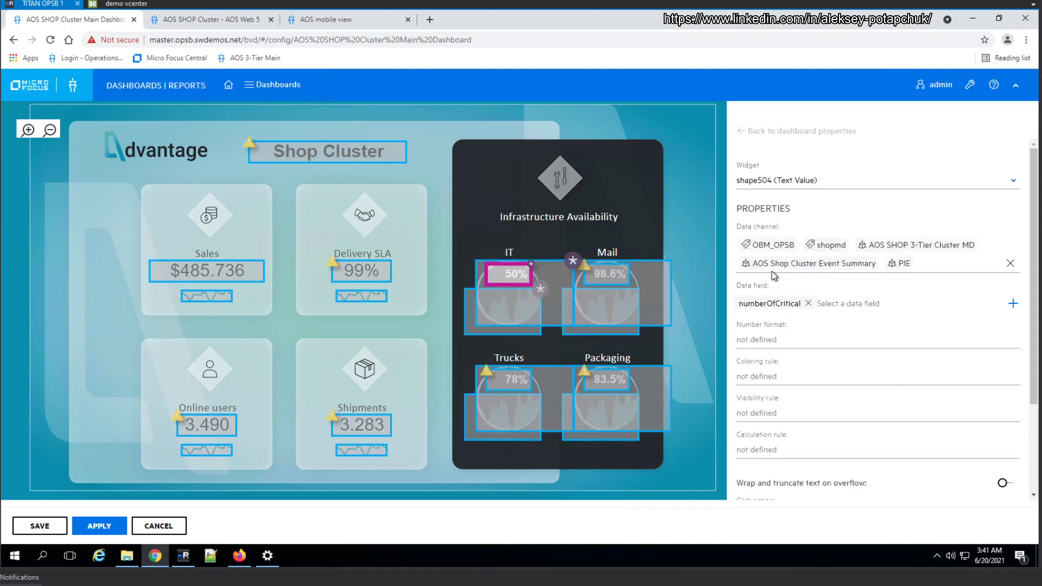
- Save the main dashboard and open the AOS Shop Cluster-Drilldown dashboard for editing
click(695, 142)
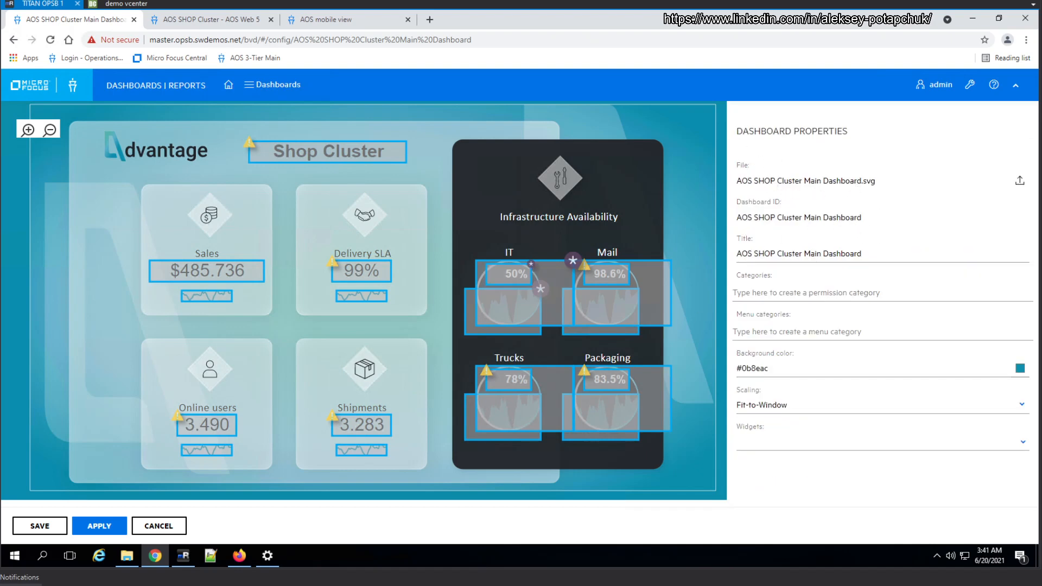
click(41, 525)
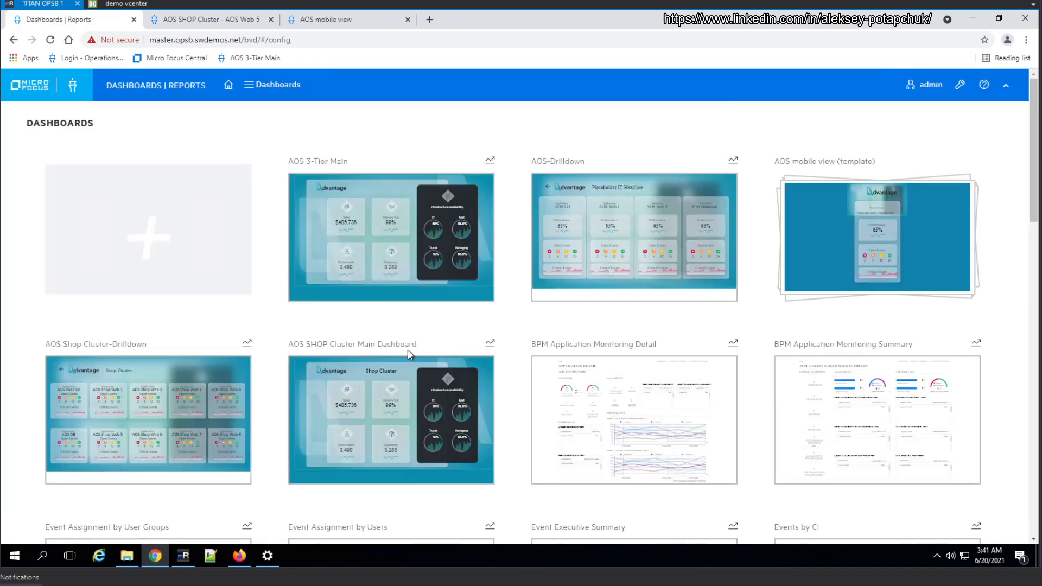
mouse_move(183, 380)
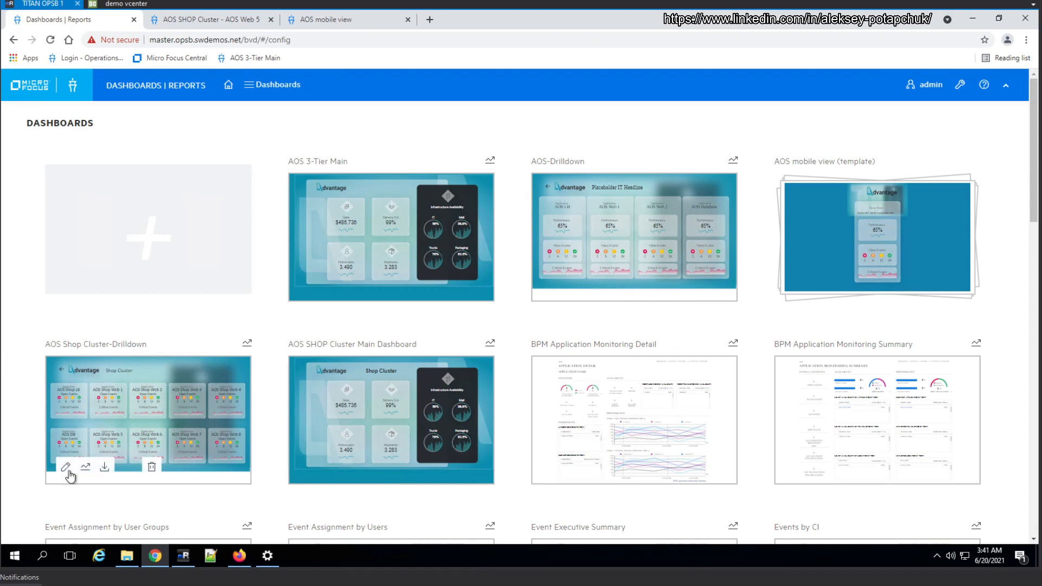
click(183, 423)
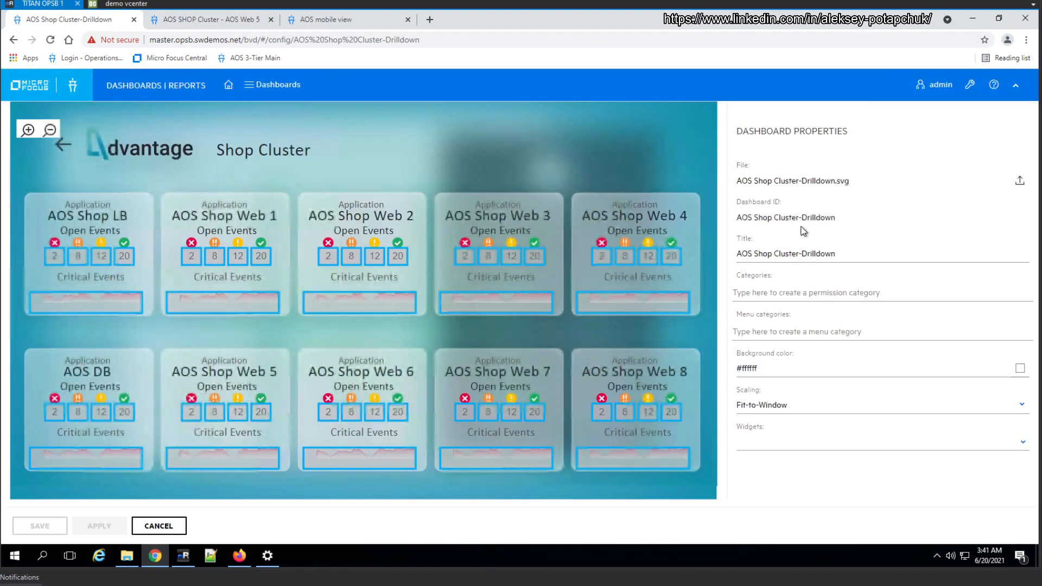
- Change the drilldown dashboard's title to "AOS SHOP Cluster View Dashboard"
click(763, 255)
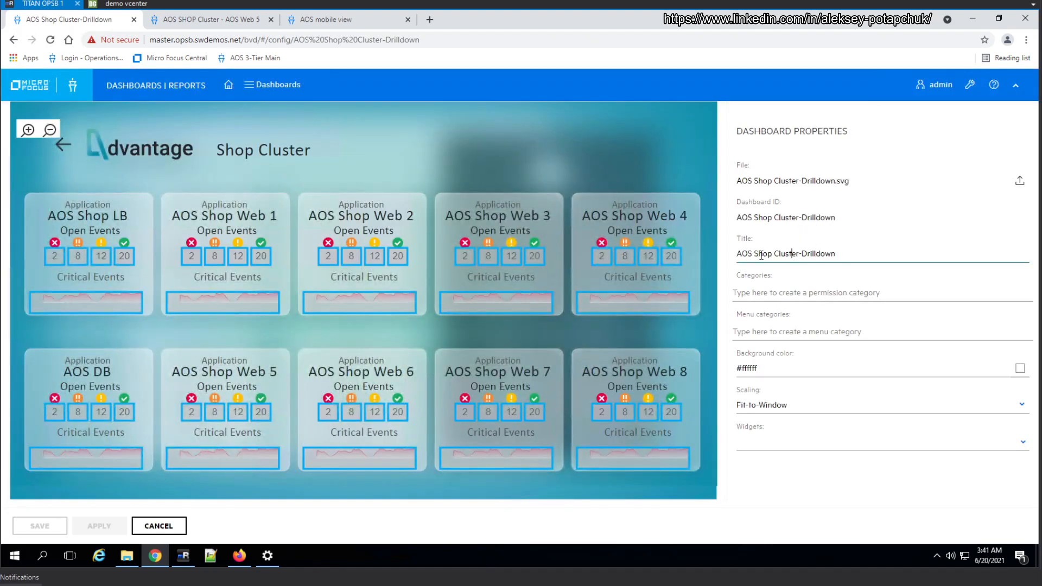
double_click(762, 255)
text(SHOP)
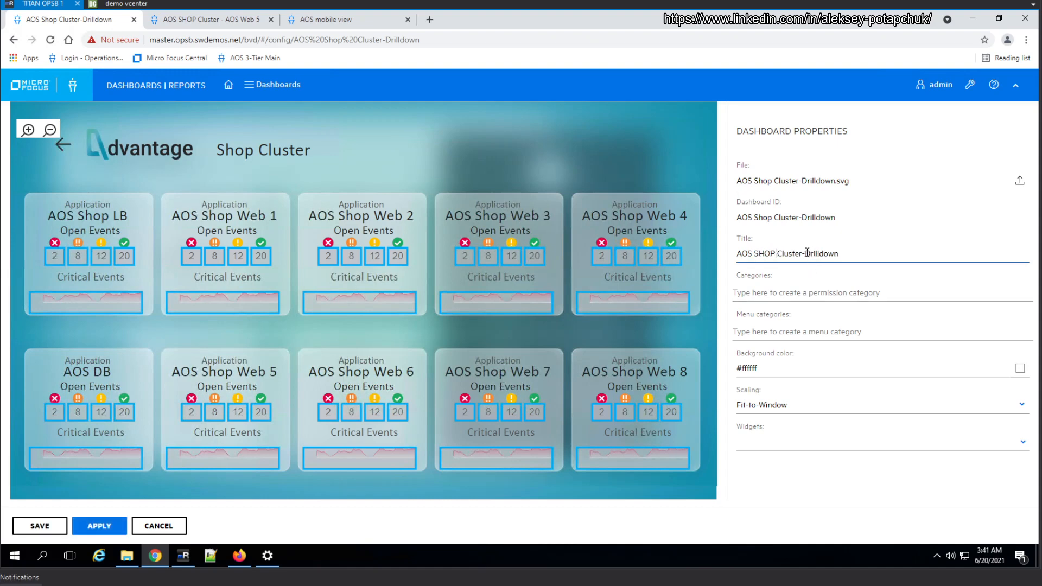
key(BackSpace)
double_click(833, 254)
text(View Dashboa)
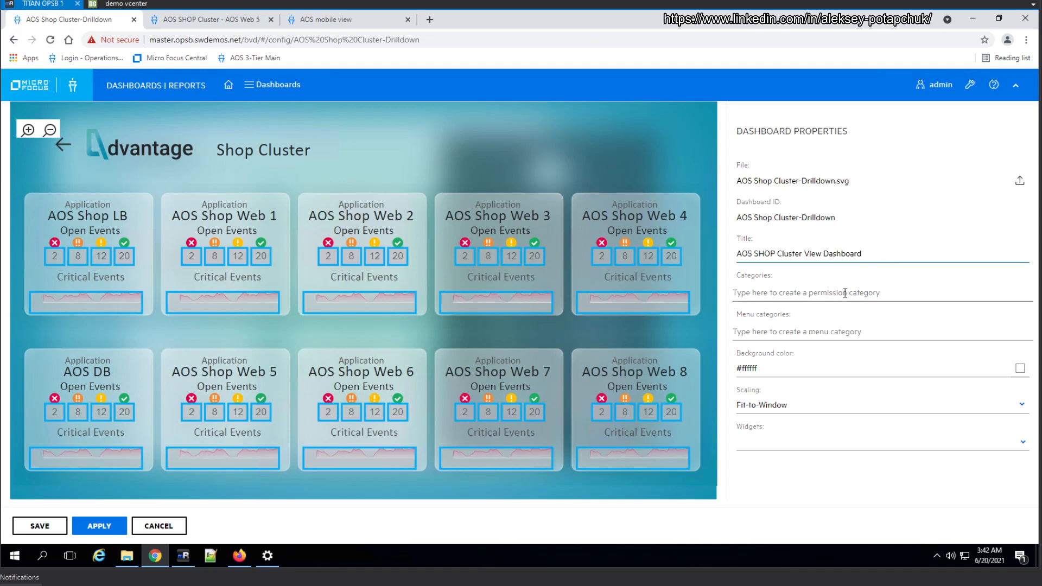
- Set the click action of the AOS Shop LB critical open-events value to open the AOS SHOP Cluster - Load Balancer dashboard
click(439, 144)
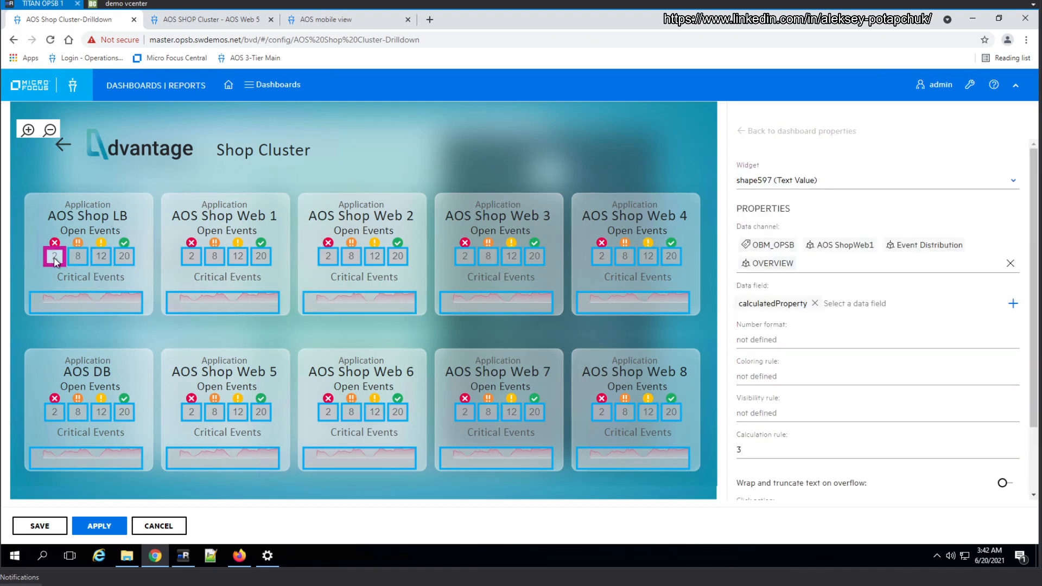
scroll(888, 347, down, 2)
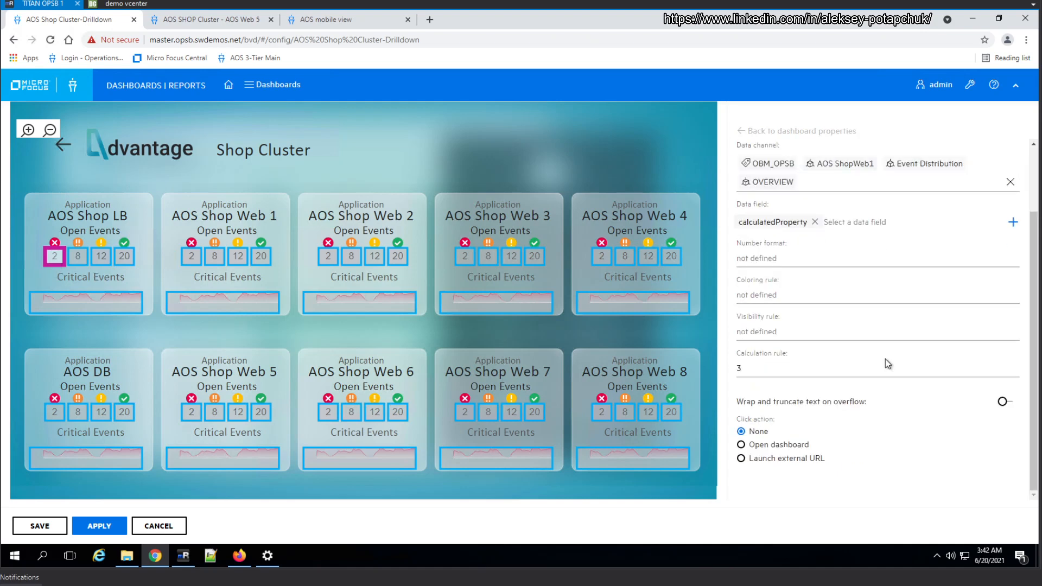
click(787, 446)
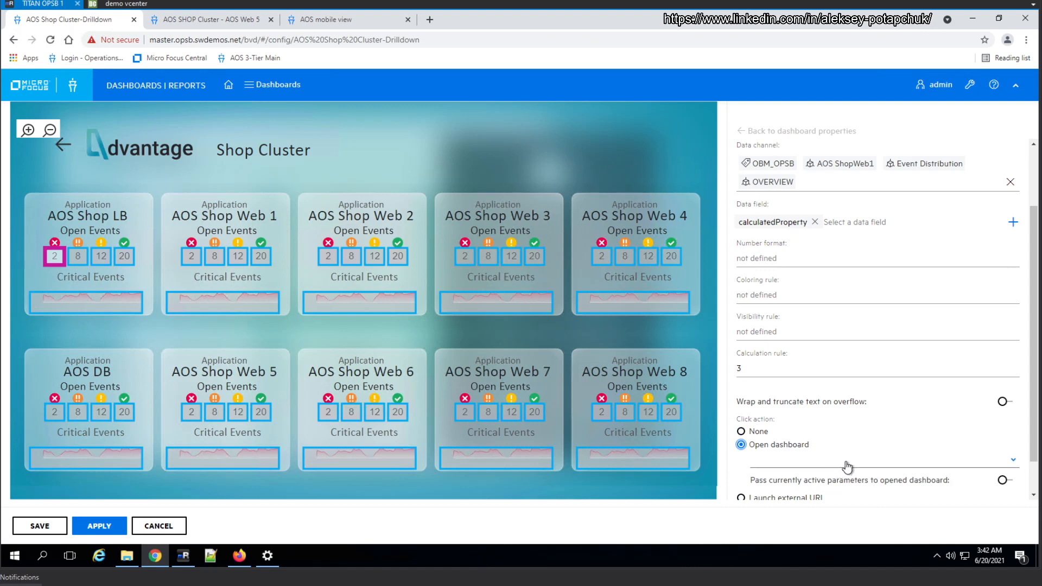
scroll(830, 477, down, 1)
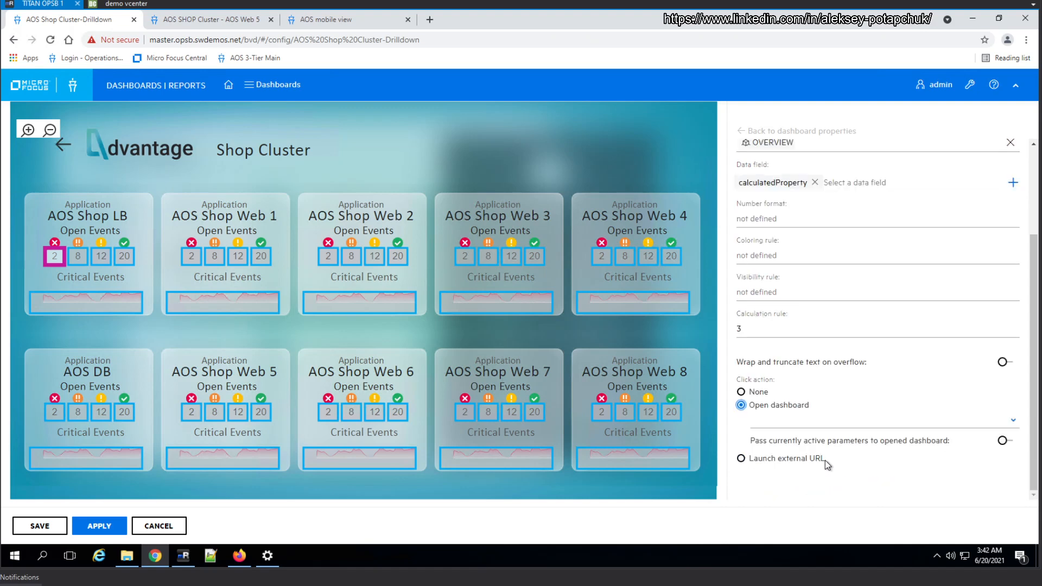
click(803, 422)
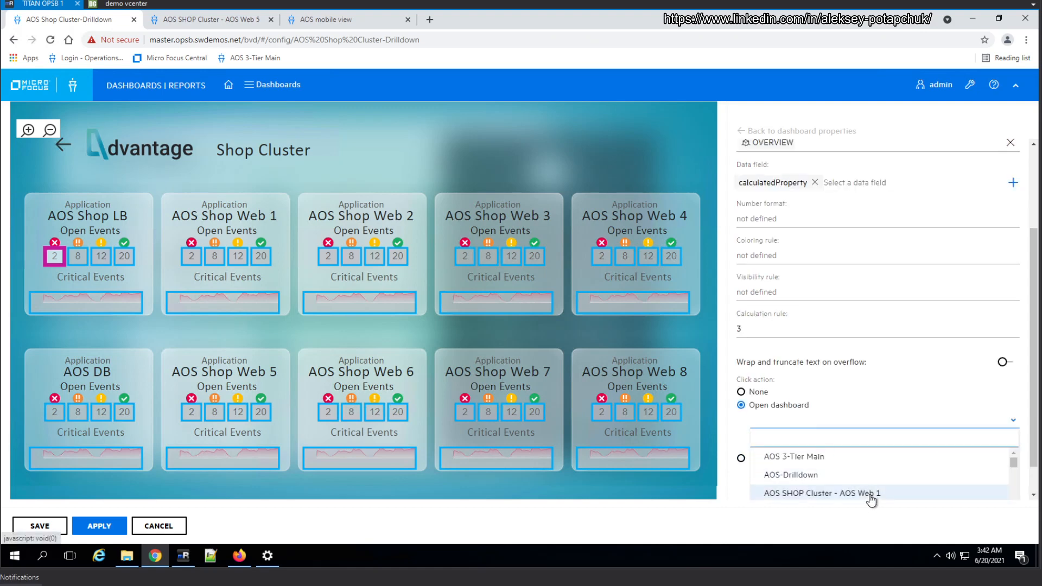
scroll(864, 486, down, 3)
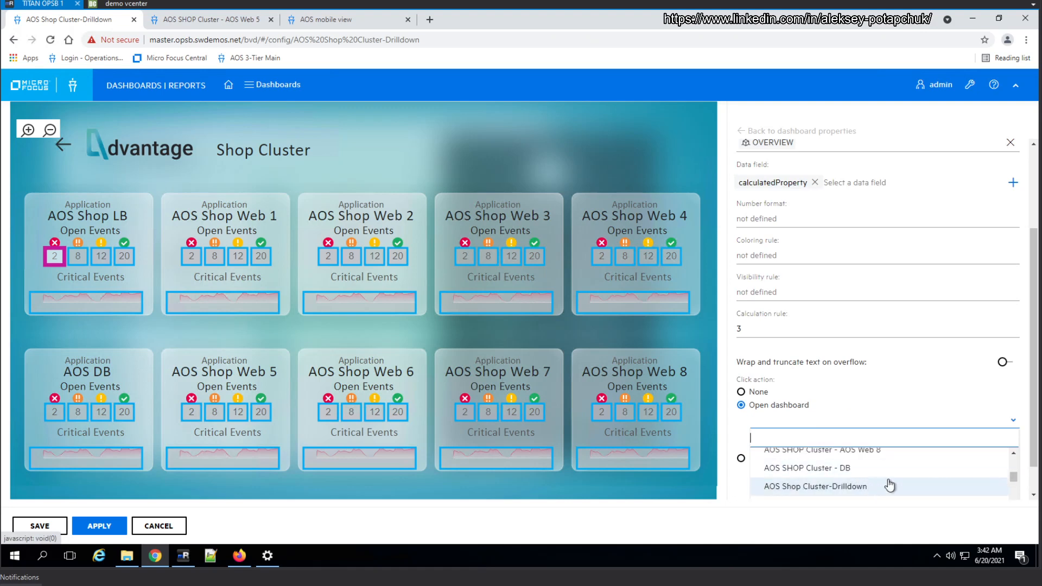
text(load)
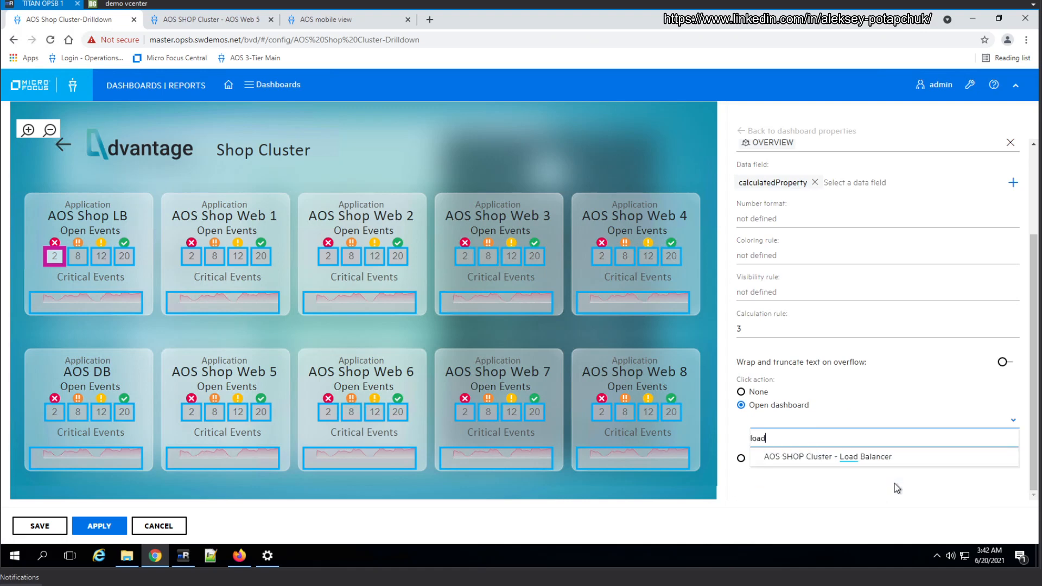
click(855, 458)
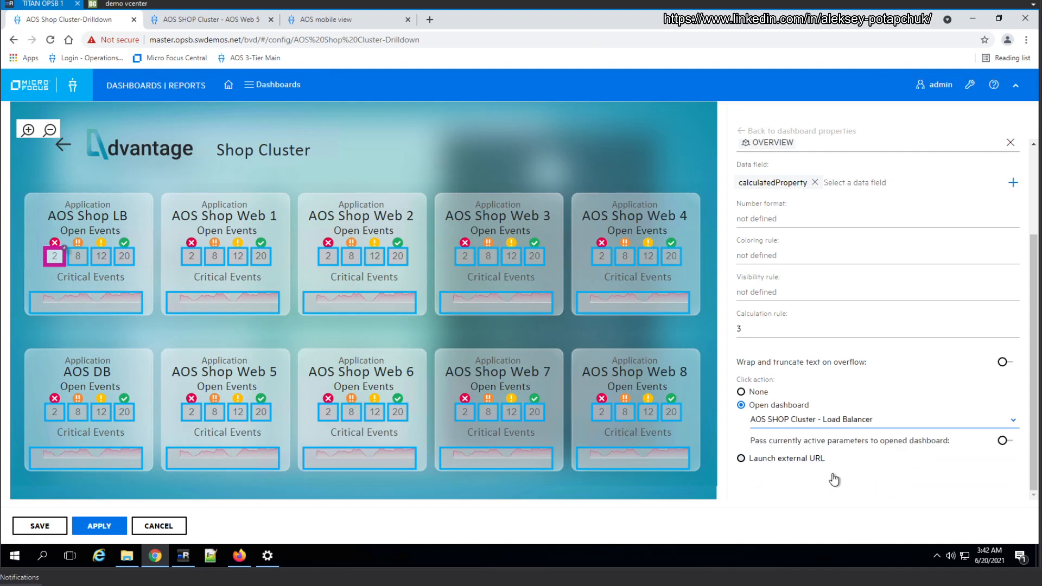
- Link the AOS Shop LB Critical Events chart's click action to the AOS SHOP Cluster - Load Balancer dashboard
click(96, 312)
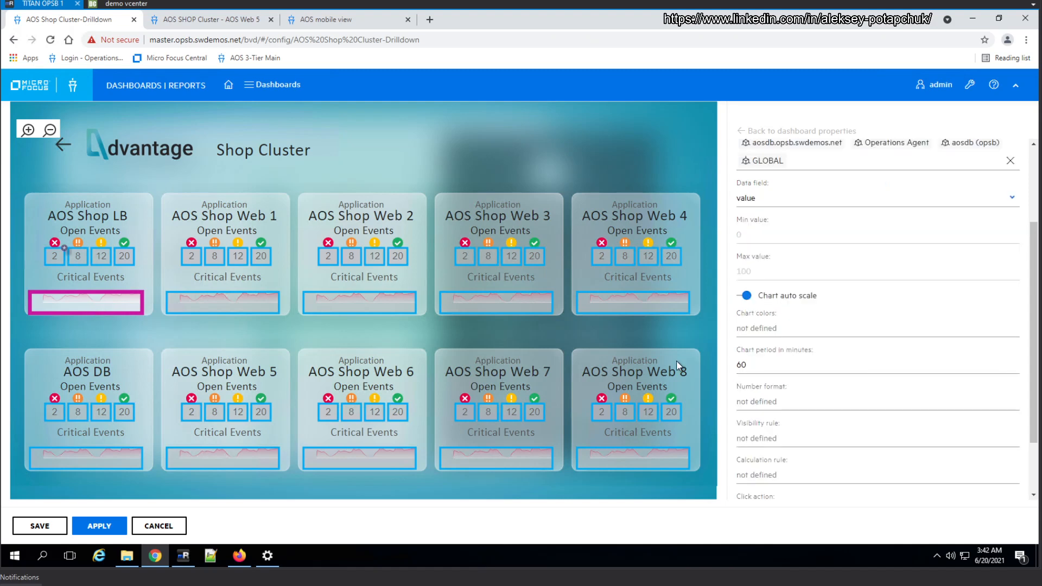
scroll(759, 413, down, 2)
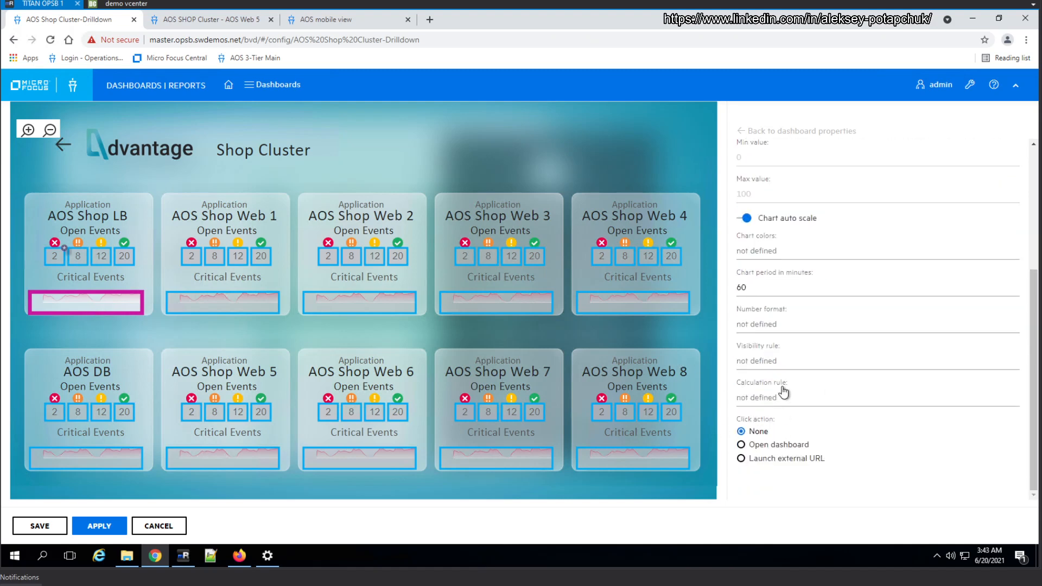
click(760, 445)
click(796, 468)
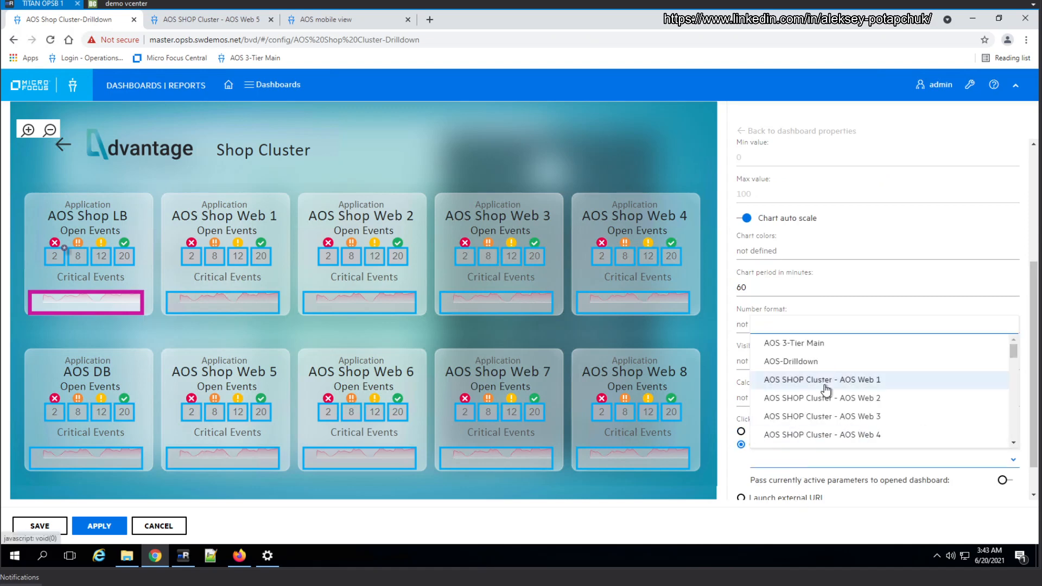
text(load)
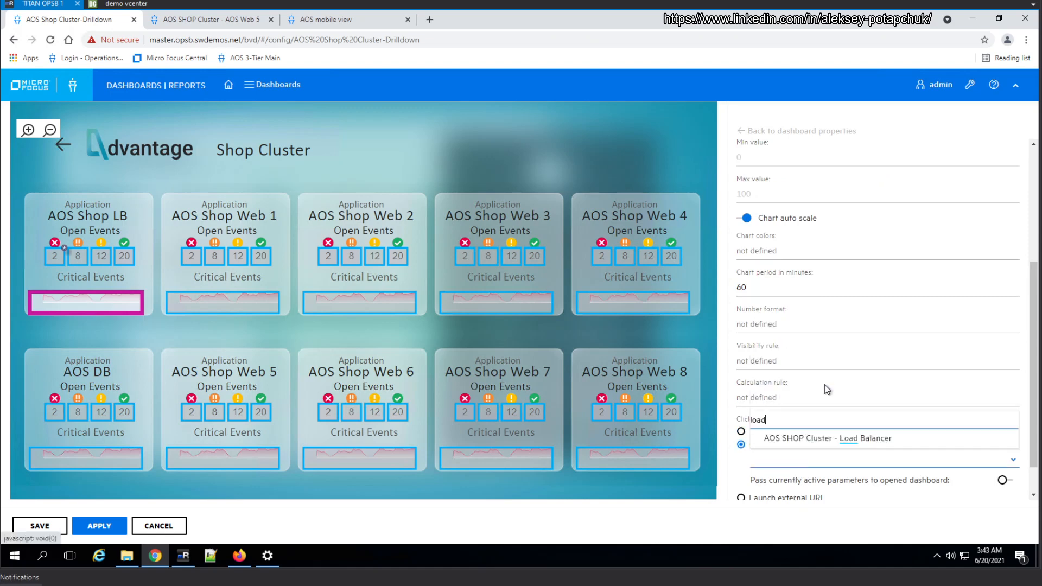
click(820, 438)
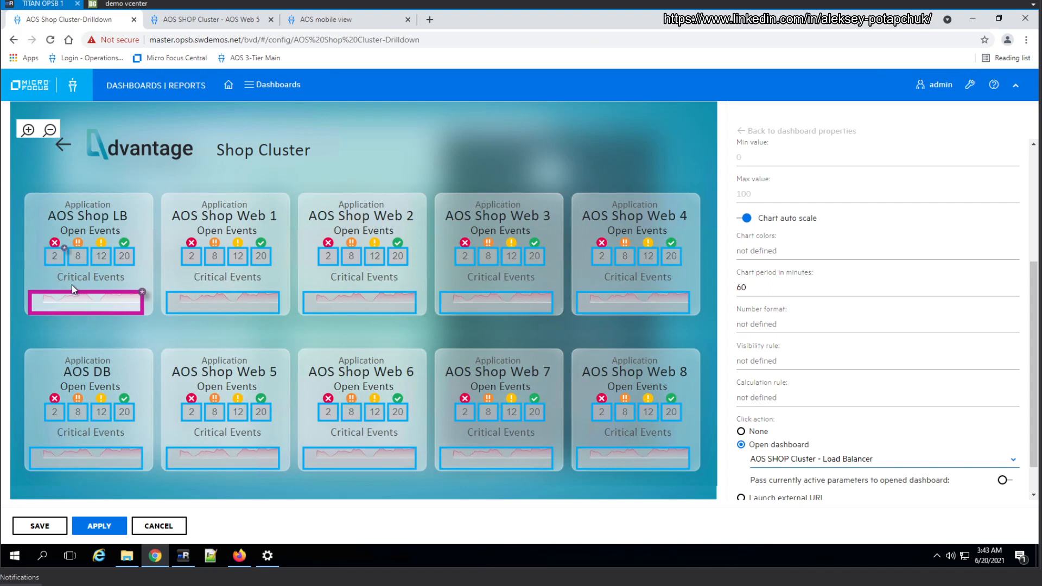
- Make the orange major open-events value of AOS Shop LB open the AOS SHOP Cluster - Load Balancer dashboard
click(78, 258)
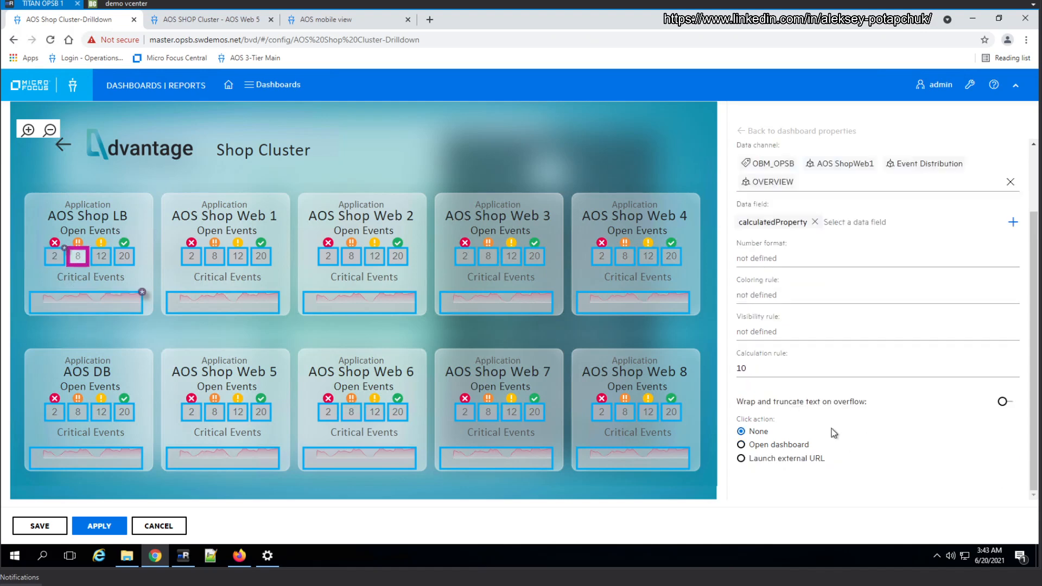
click(772, 446)
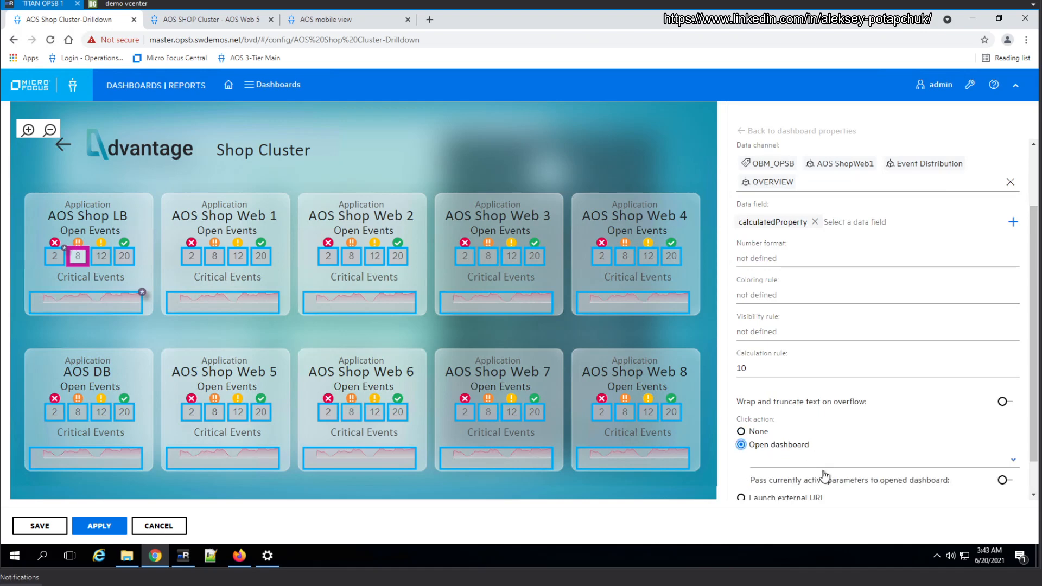
scroll(814, 450, down, 1)
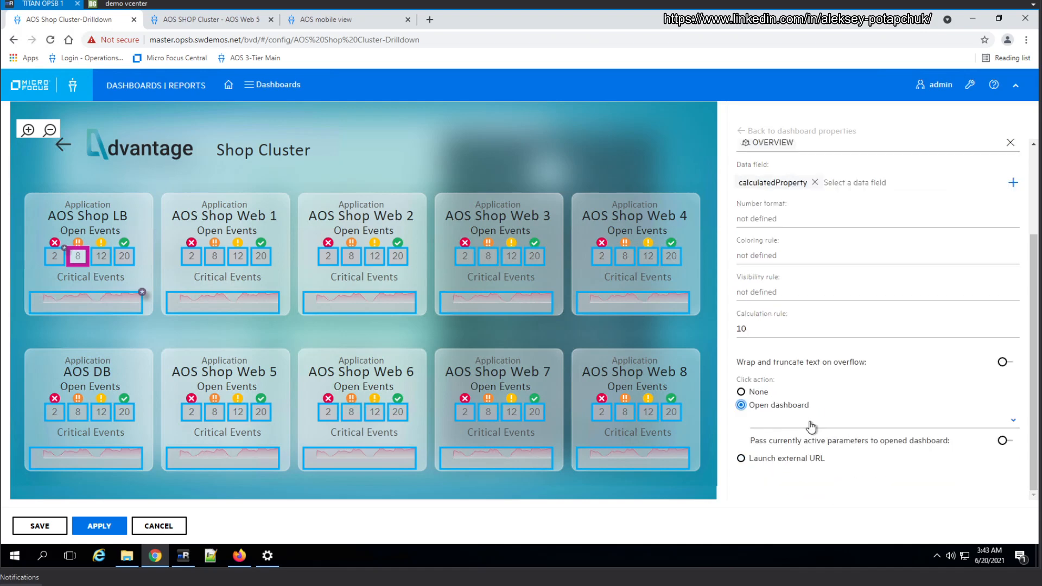
click(811, 426)
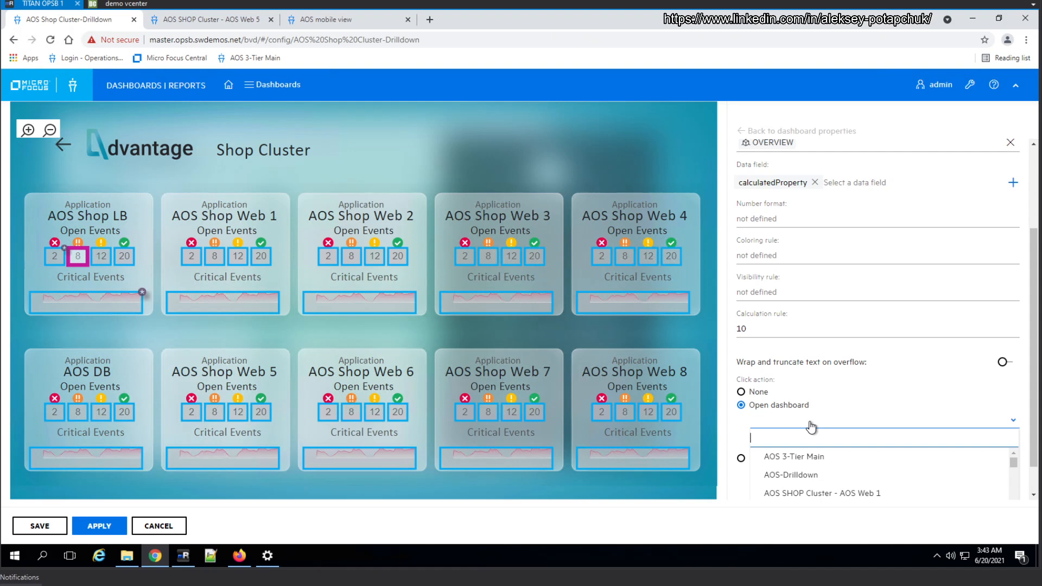
text(load)
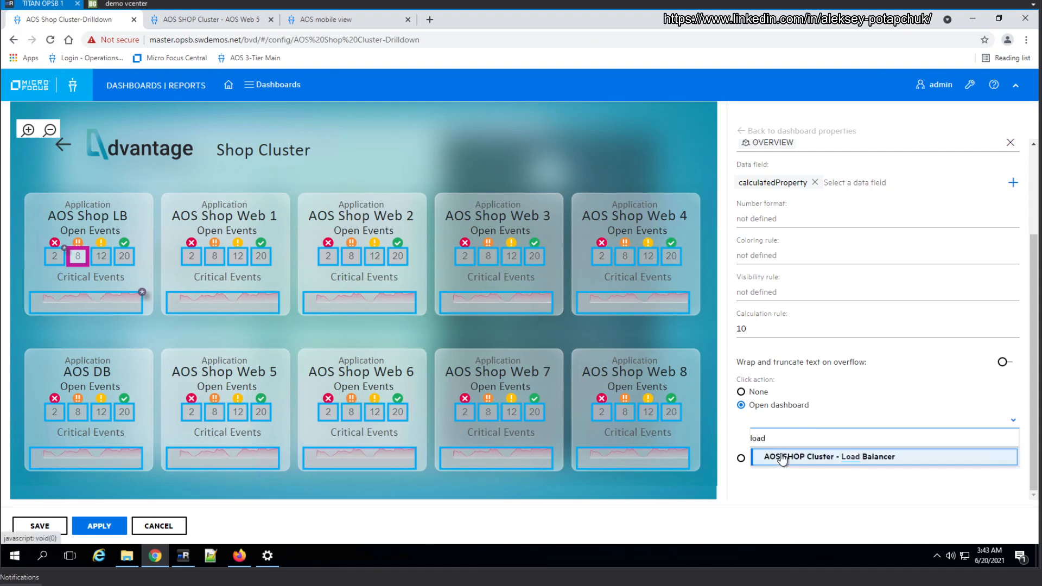
click(782, 458)
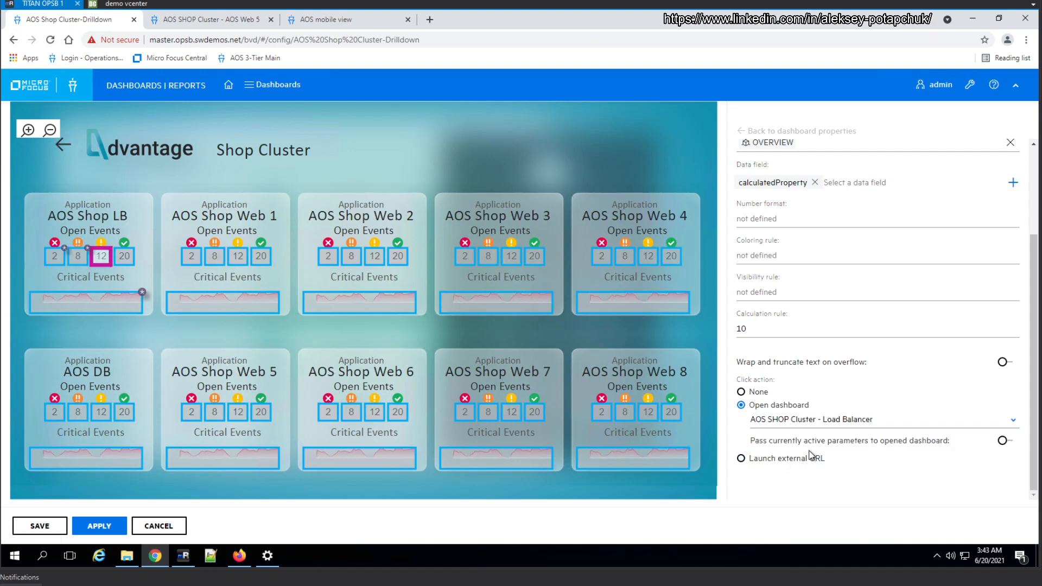
- Make the yellow minor open-events value of AOS Shop LB open the AOS SHOP Cluster - Load Balancer dashboard
click(784, 447)
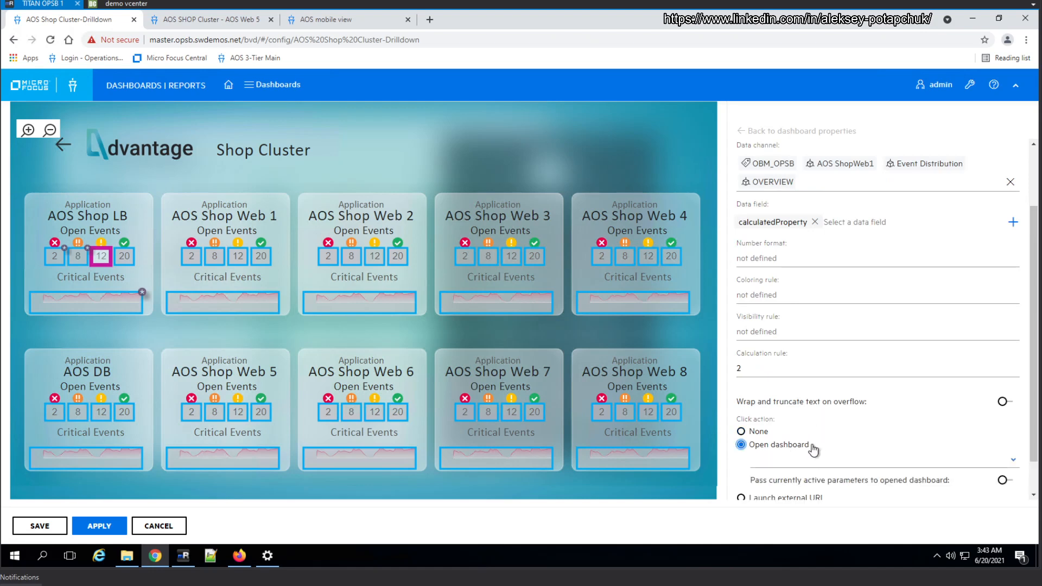
click(797, 464)
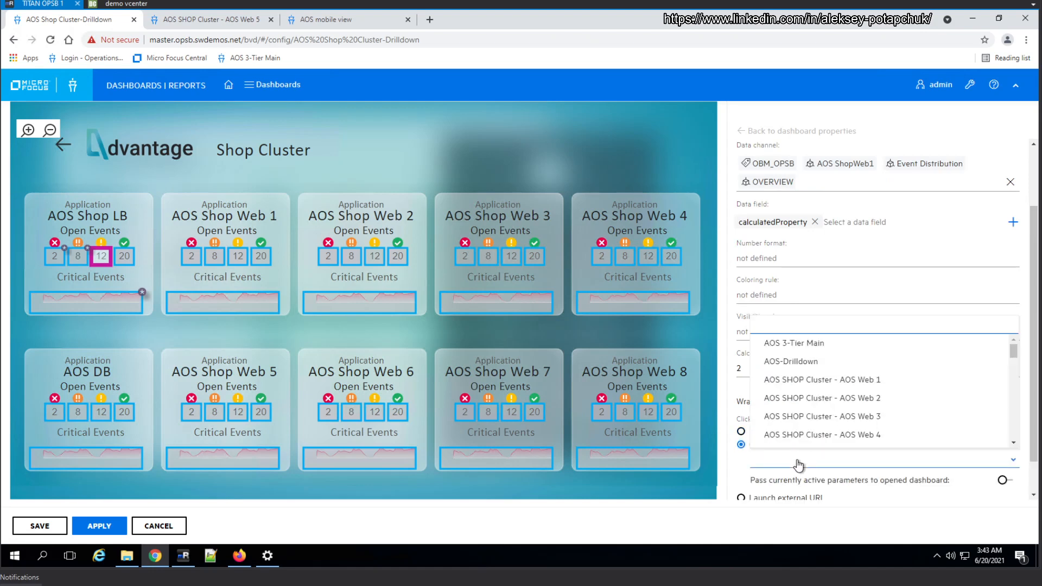
text(load)
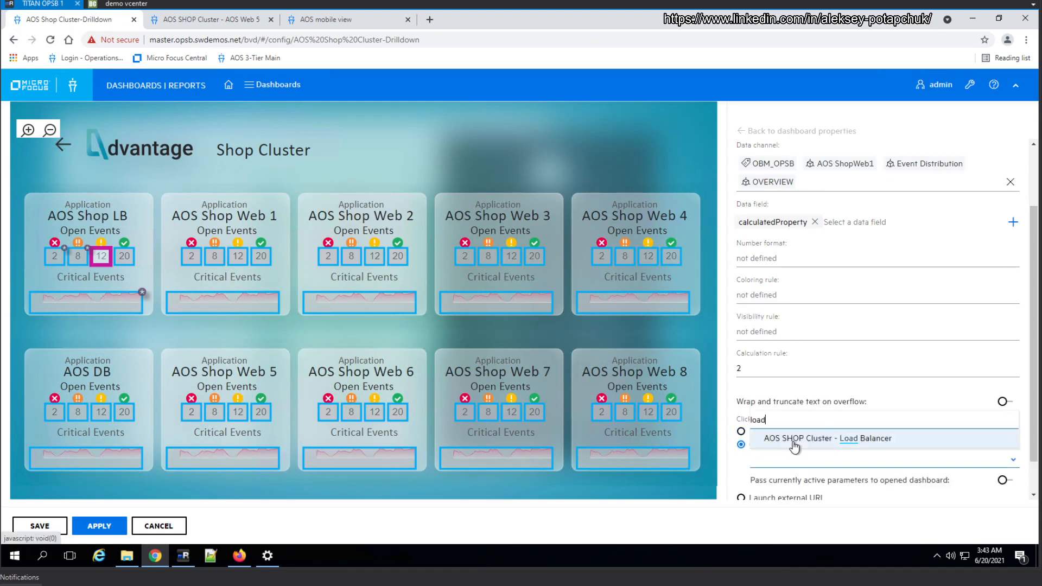
click(794, 446)
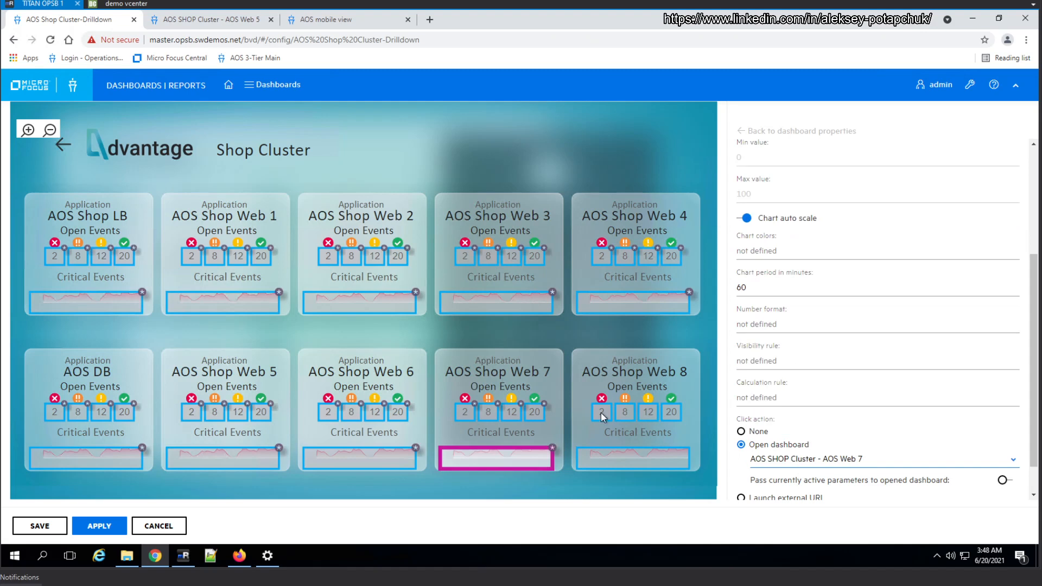
- Set the click action of the AOS Shop Web 8 critical open-events value to open the AOS SHOP Cluster - AOS Web 8 dashboard
click(600, 413)
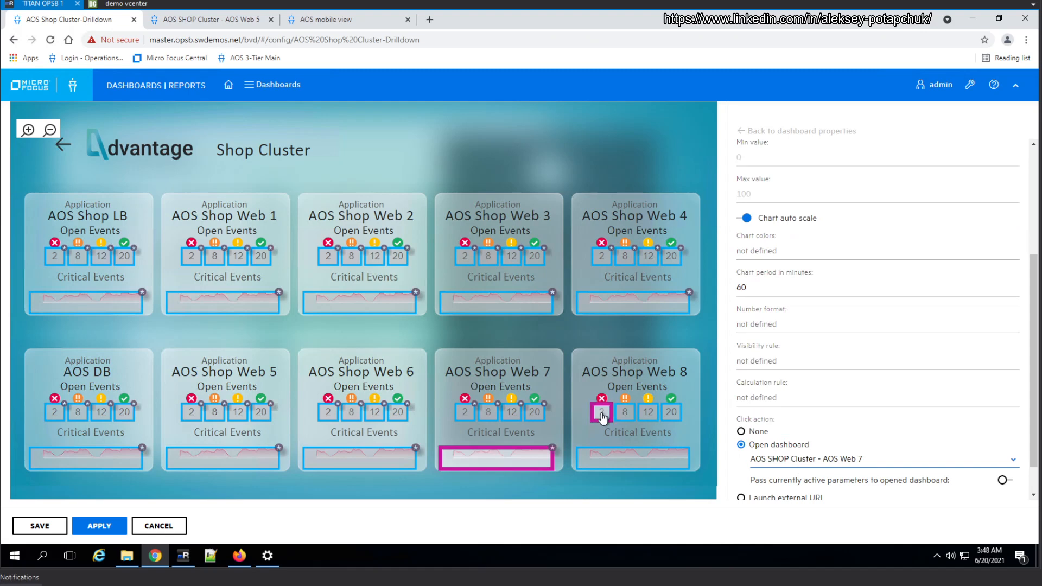
click(802, 445)
click(847, 462)
text(8)
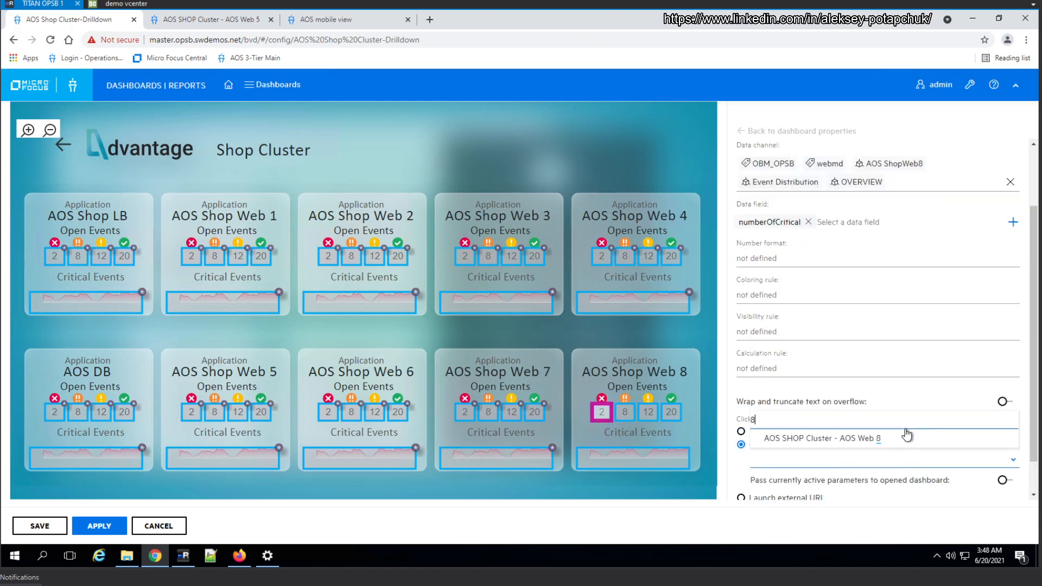
click(906, 437)
- Link the major open-events value of AOS Shop Web 8 to the AOS SHOP Cluster - AOS Web 8 dashboard
click(624, 414)
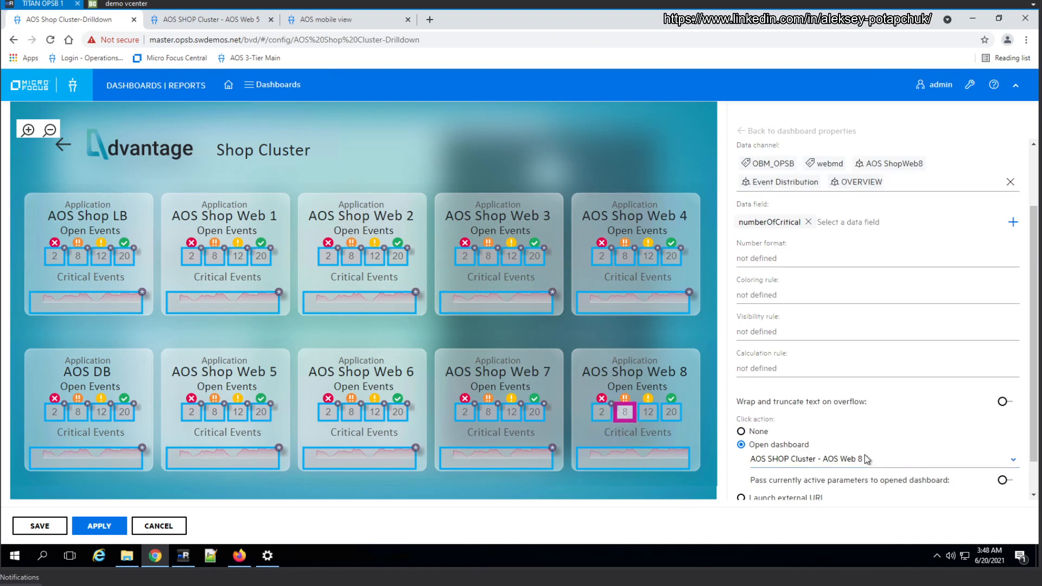
click(796, 445)
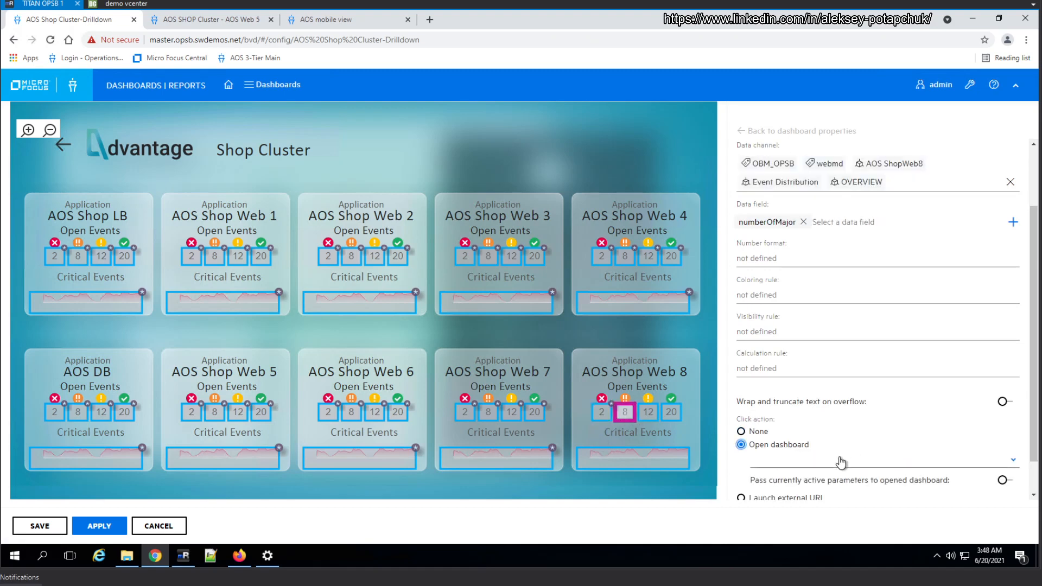
click(873, 467)
text(8)
key(Return)
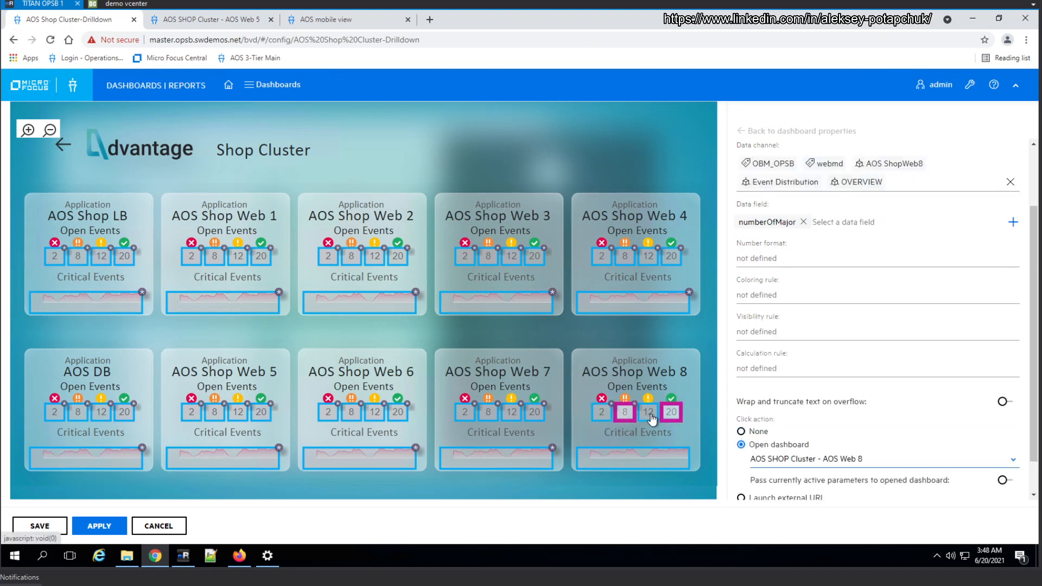
- Link the minor open-events value of AOS Shop Web 8 to the AOS SHOP Cluster - AOS Web 8 dashboard
click(648, 412)
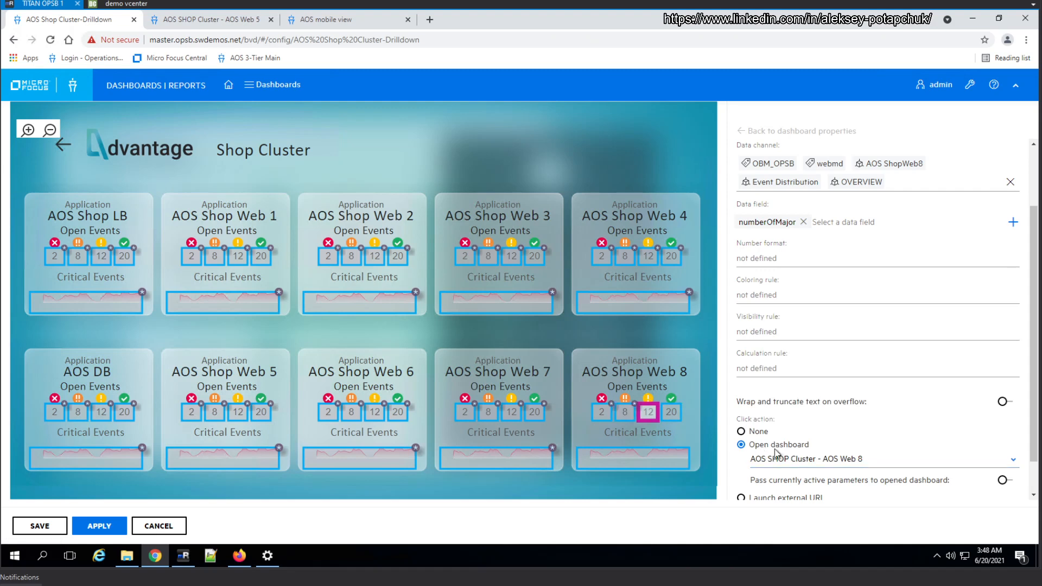
click(847, 469)
text(8)
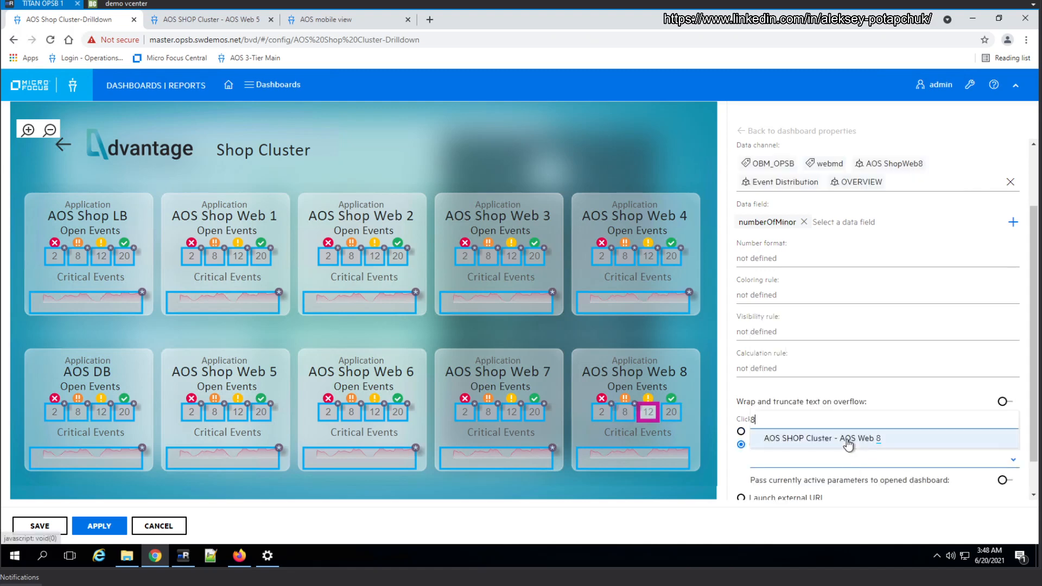
key(Return)
- Link the normal open-events value of AOS Shop Web 8 to the AOS SHOP Cluster - AOS Web 8 dashboard
click(671, 412)
click(779, 445)
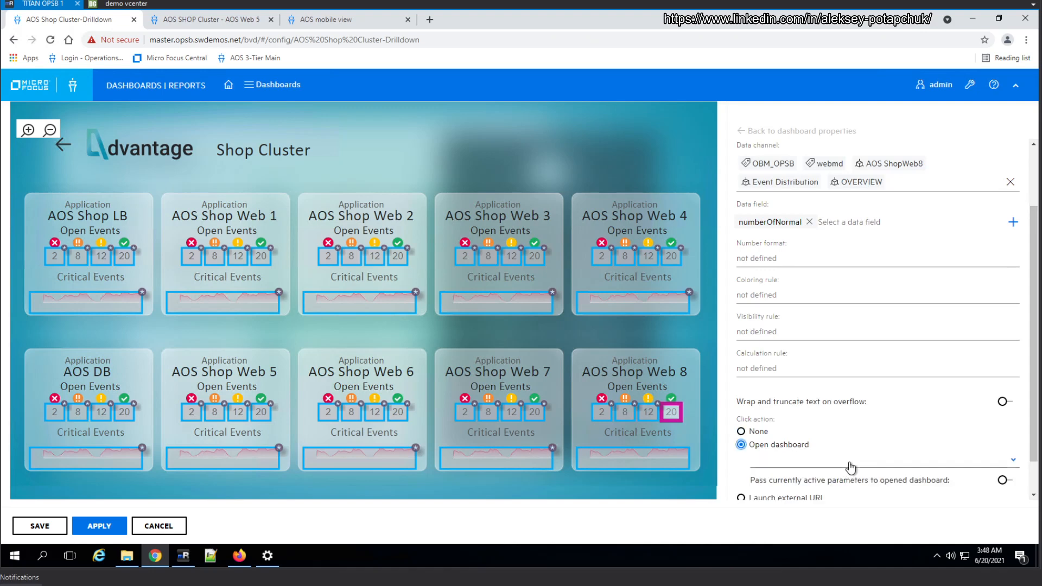
click(858, 461)
click(858, 461)
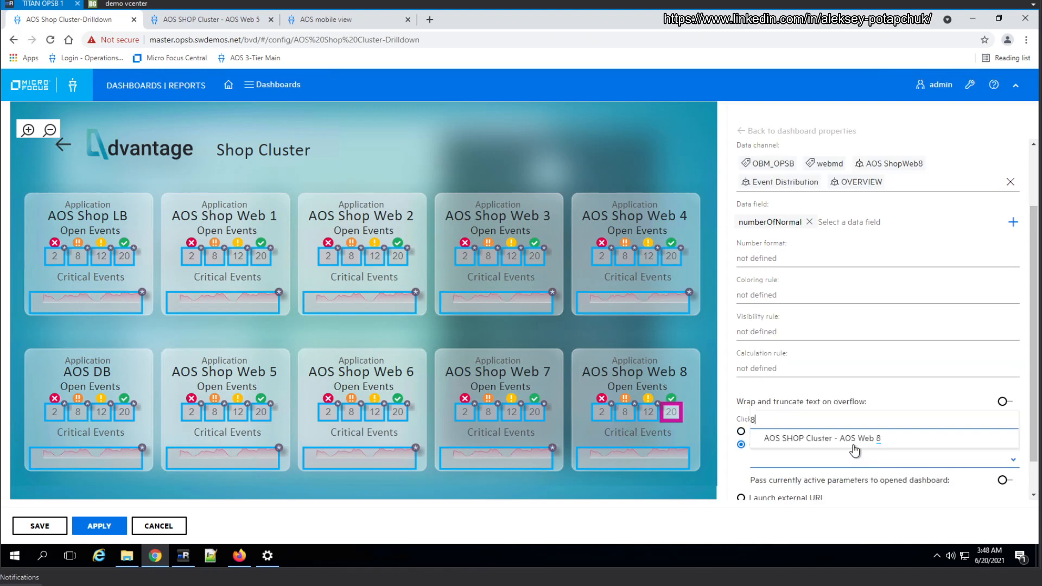
- Link the Critical Events chart of AOS Shop Web 8 to the AOS SHOP Cluster - AOS Web 8 dashboard and save the drilldown dashboard
click(631, 459)
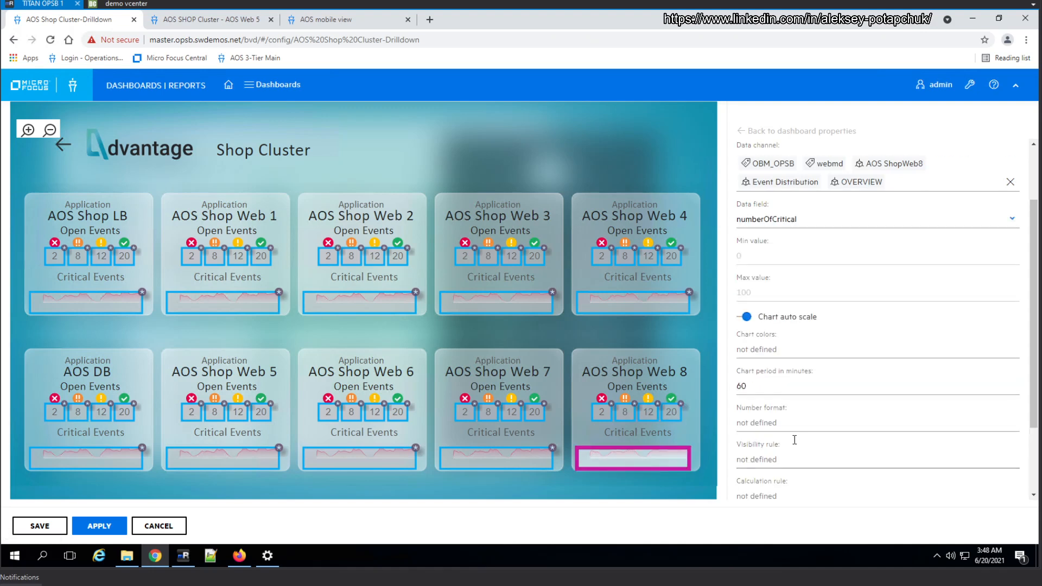
scroll(836, 453, down, 3)
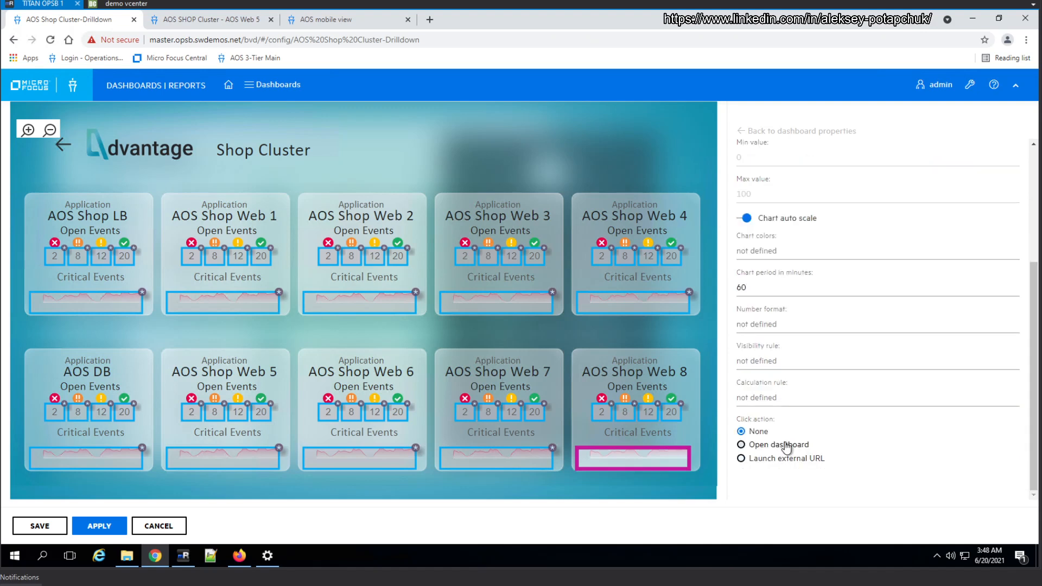
click(834, 449)
click(871, 458)
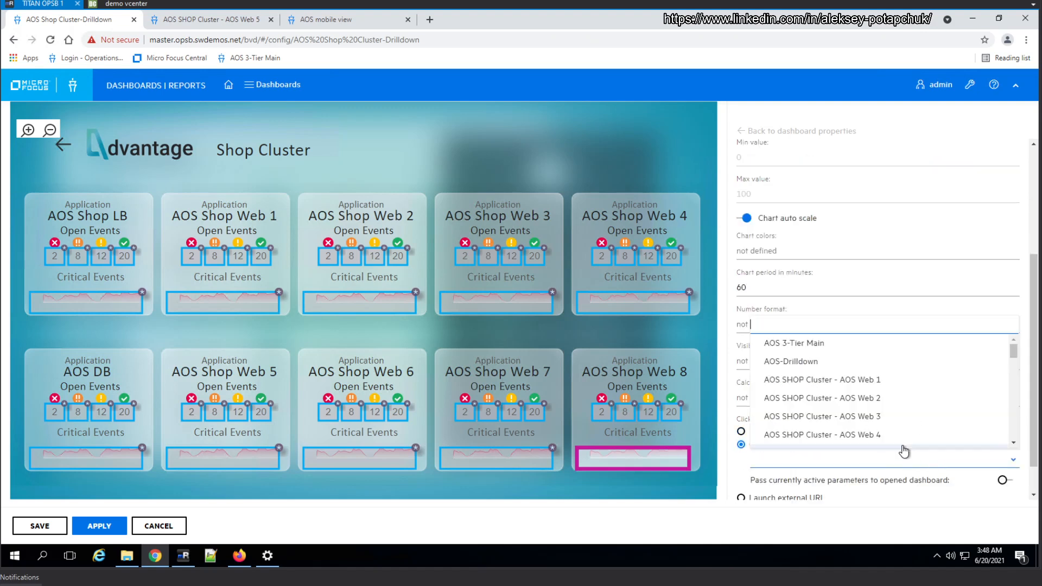
text(8)
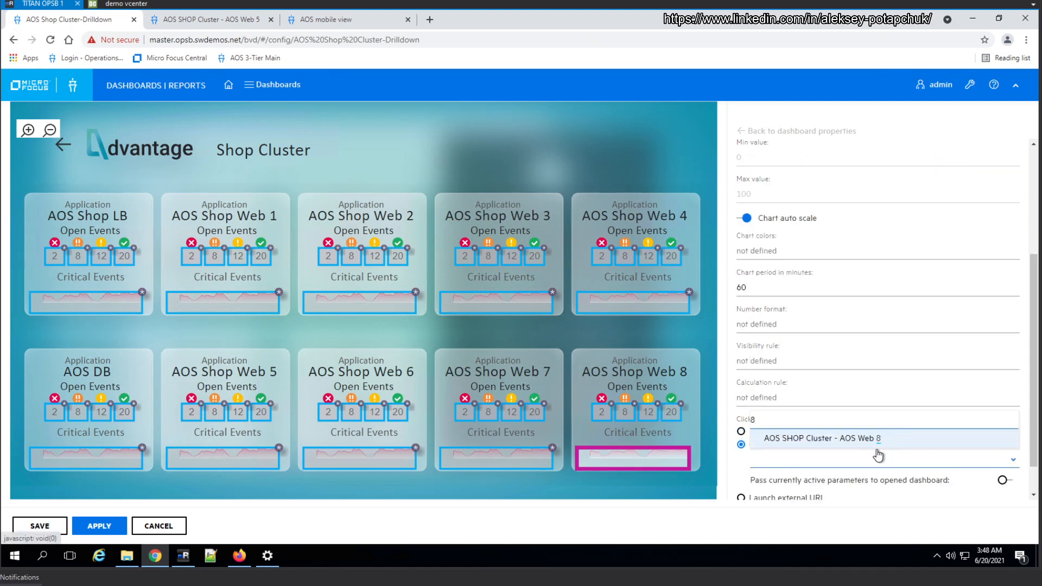
click(879, 441)
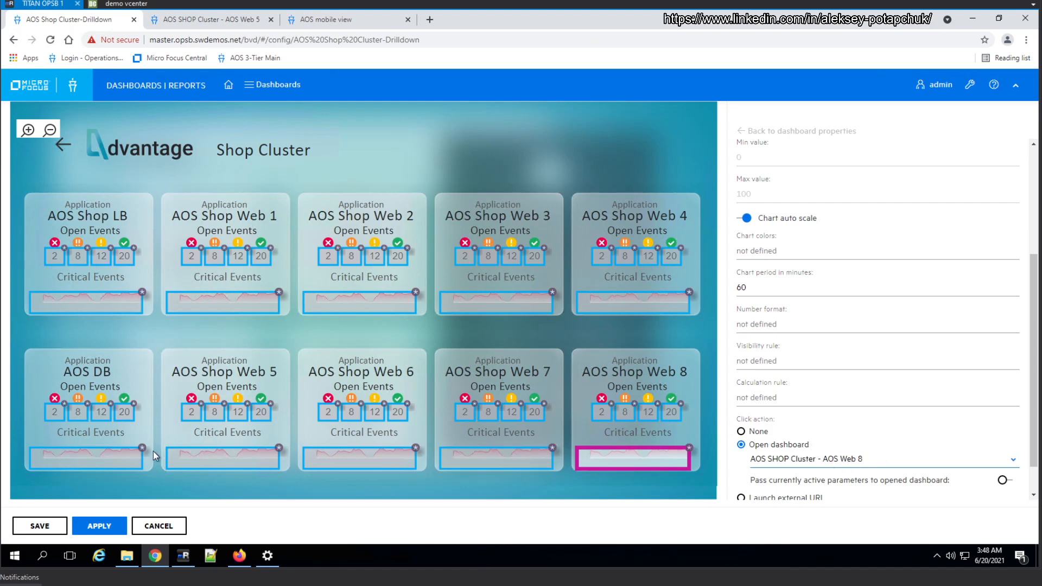
click(153, 450)
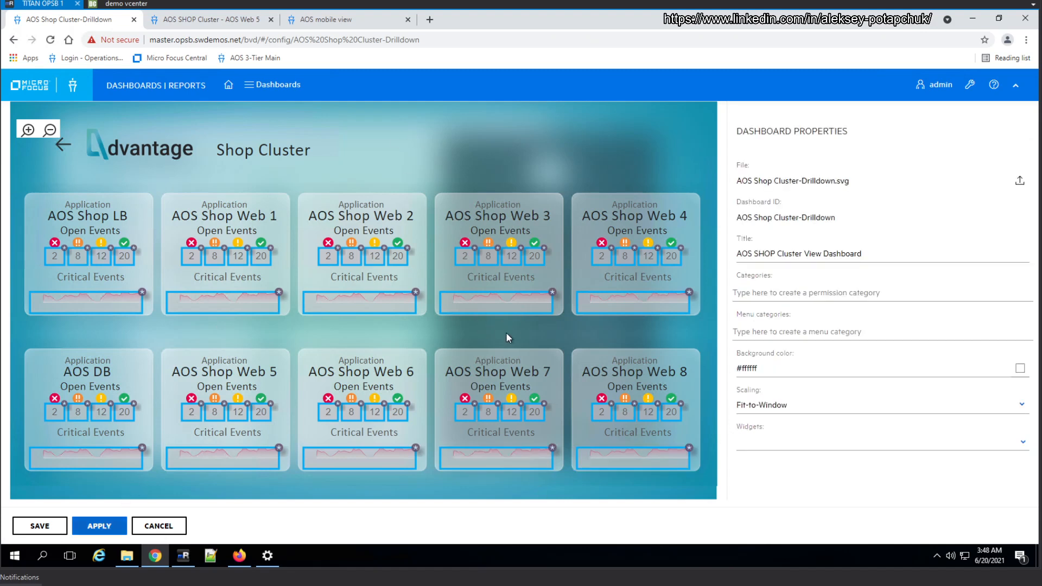
click(39, 526)
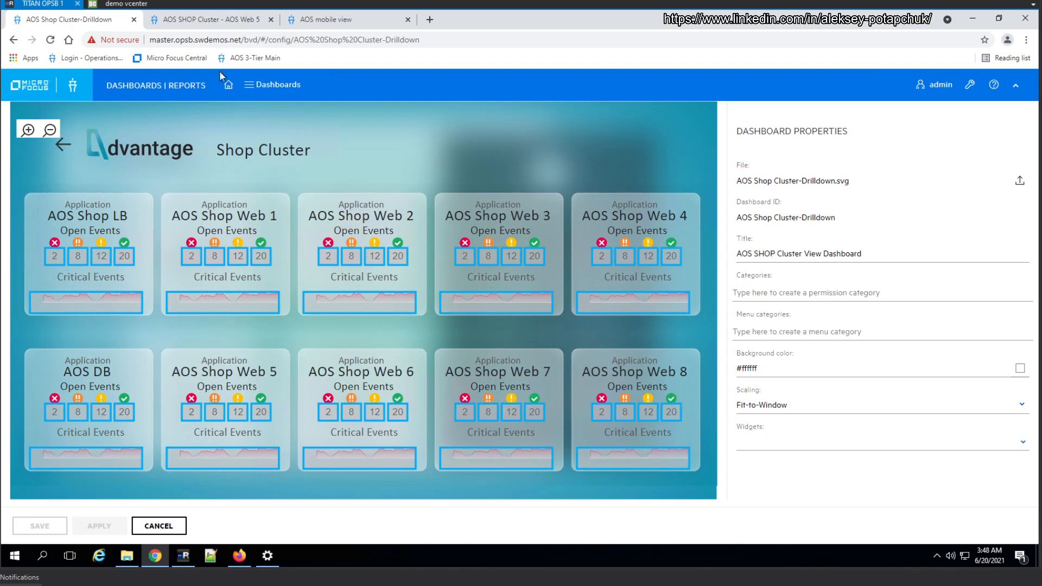
- Switch to the browser tab showing the AOS Web 5 dashboard and open the AOS SHOP Cluster View Dashboard there
click(222, 23)
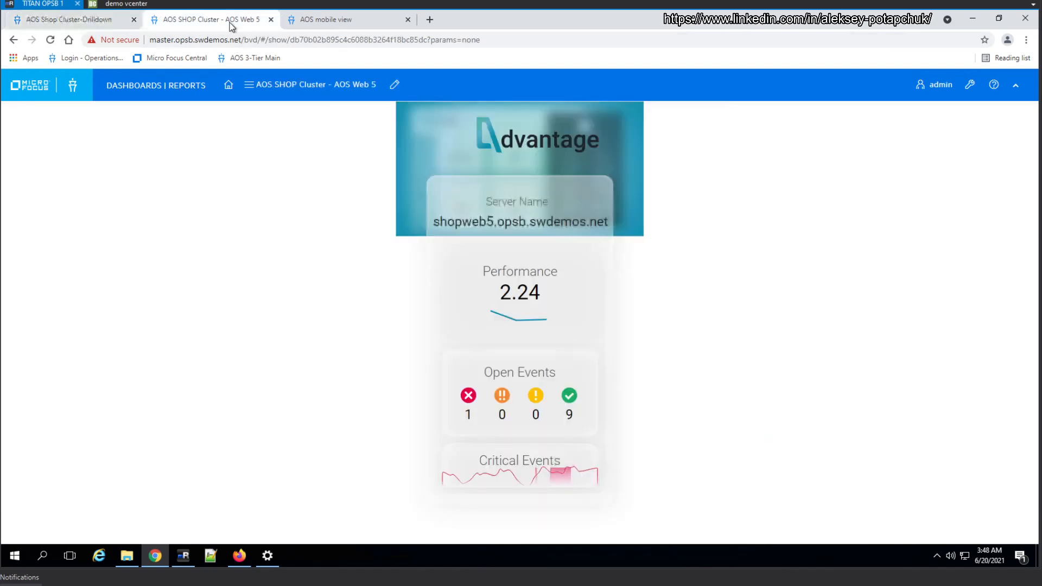
click(337, 98)
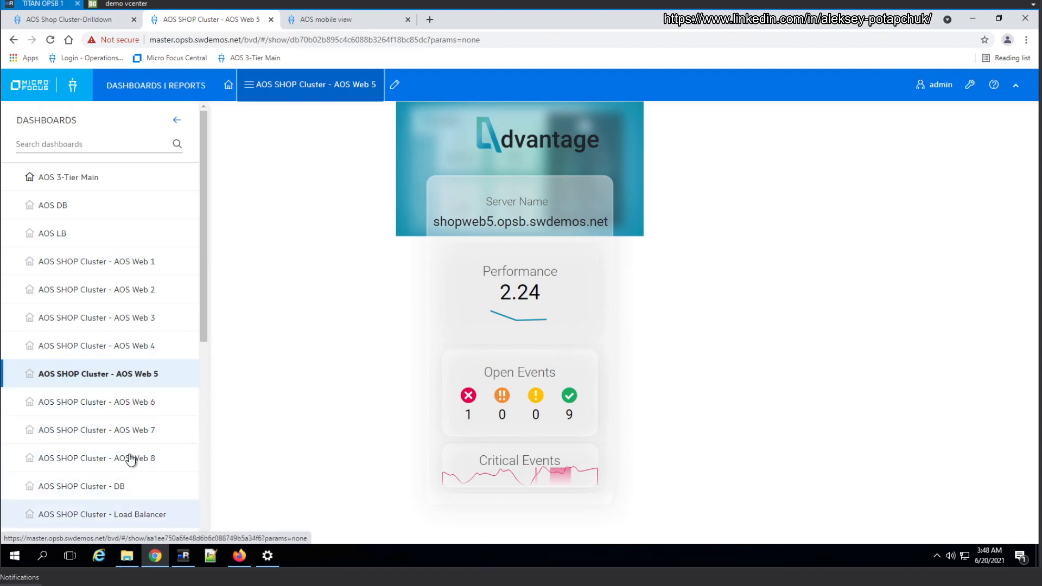
scroll(131, 465, down, 2)
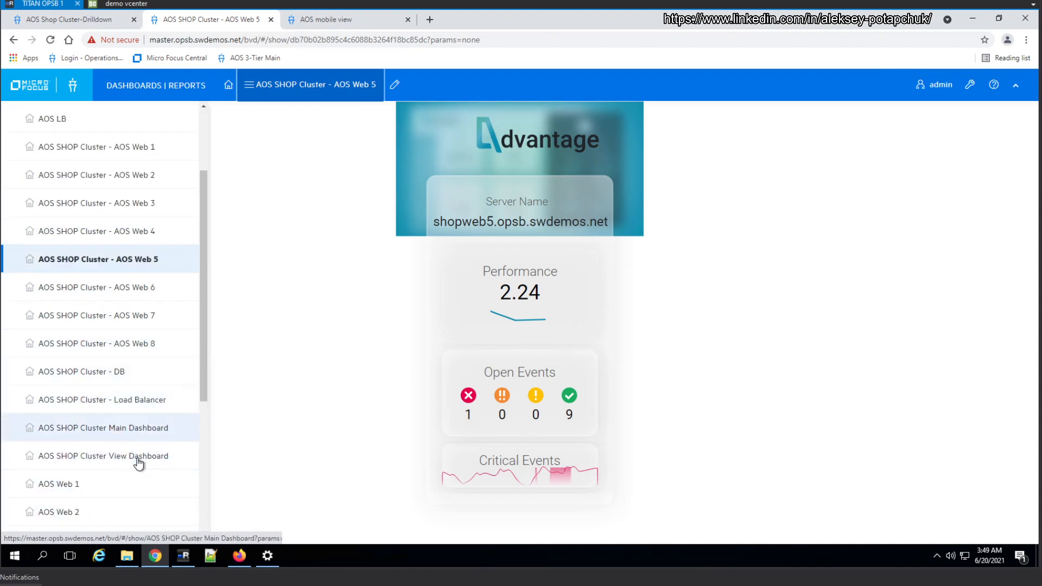
click(238, 379)
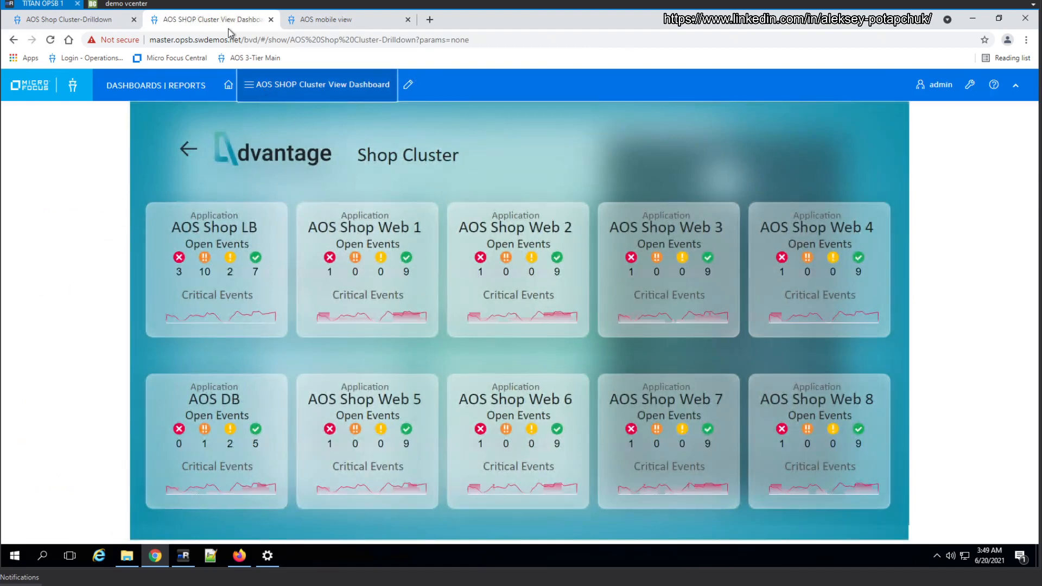
- Open the AOS SHOP Cluster Main Dashboard from the list of available dashboards
click(260, 93)
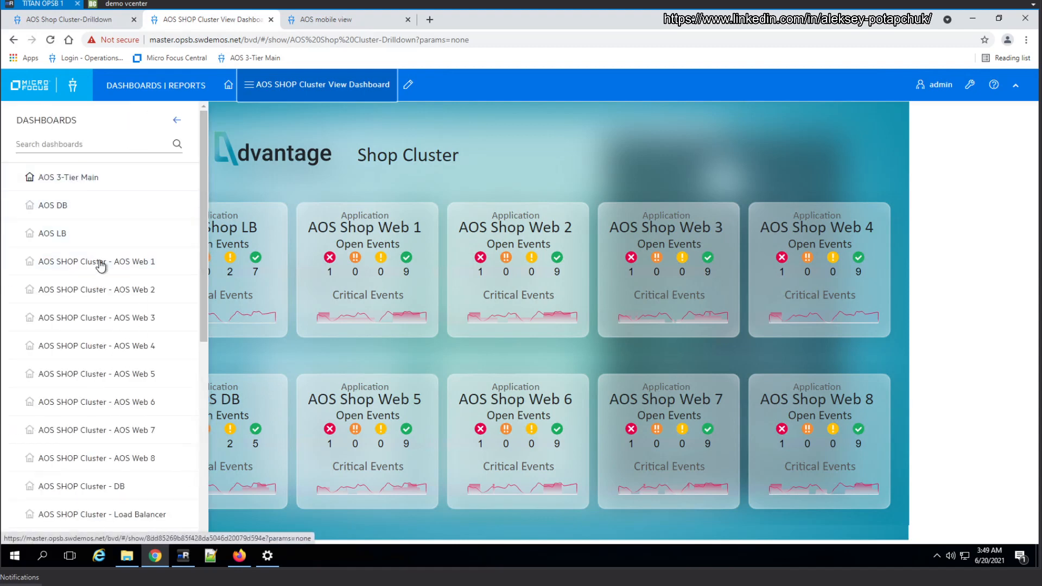
scroll(131, 432, down, 1)
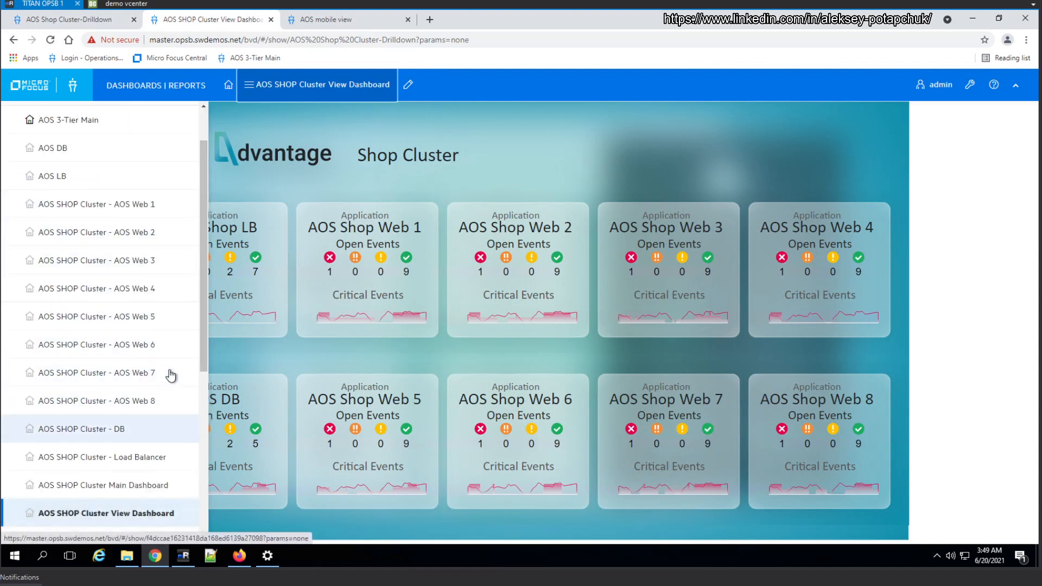
scroll(144, 418, down, 5)
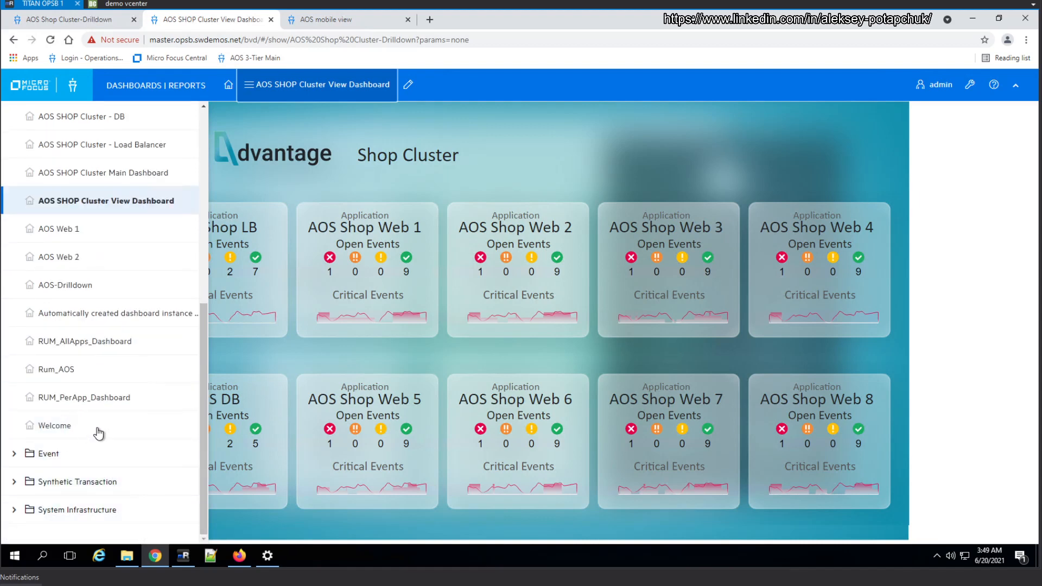
click(139, 173)
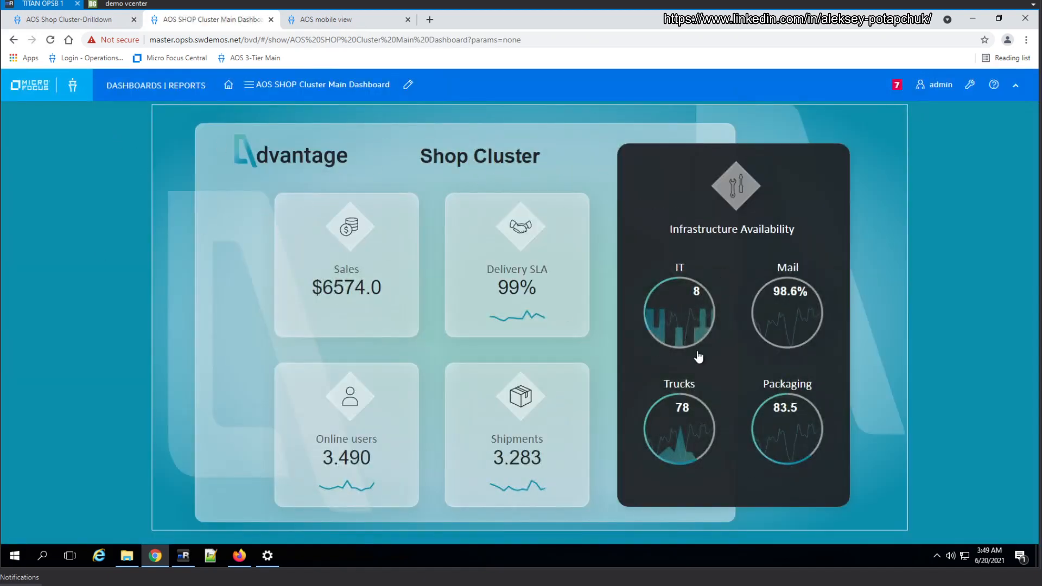
- Test the drilldown from Infrastructure Availability to the cluster view and on through the critical open-events value of AOS Shop Web 2
click(777, 252)
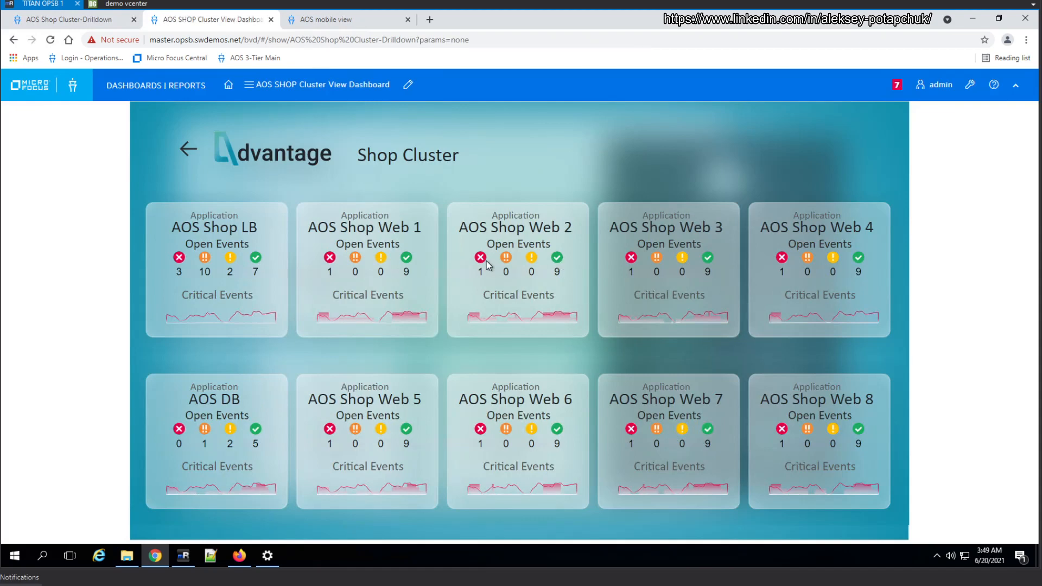
click(479, 276)
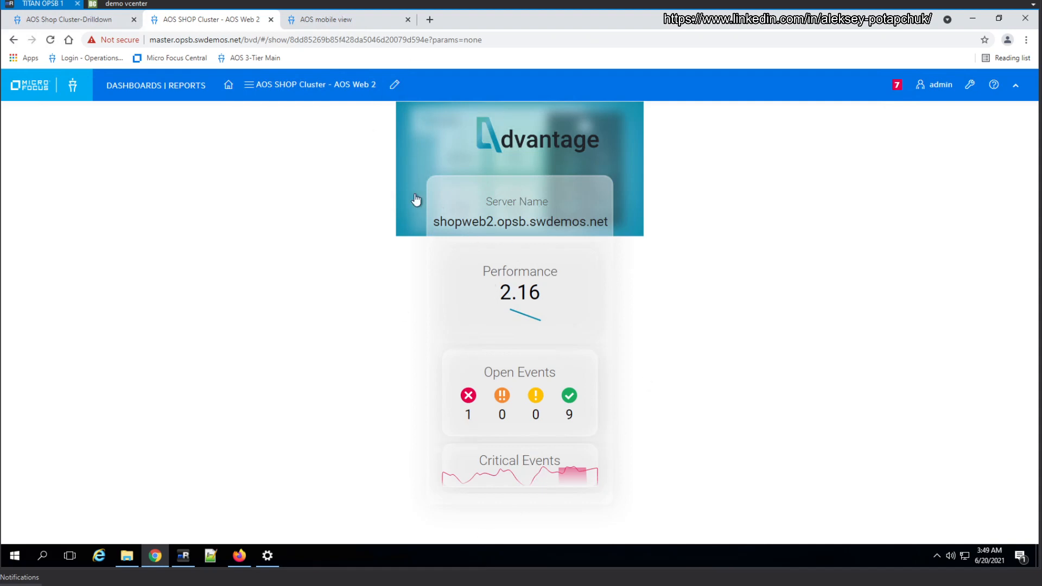
- Return to the AOS Shop Cluster-Drilldown configuration and close it to get back to the dashboards overview
click(291, 87)
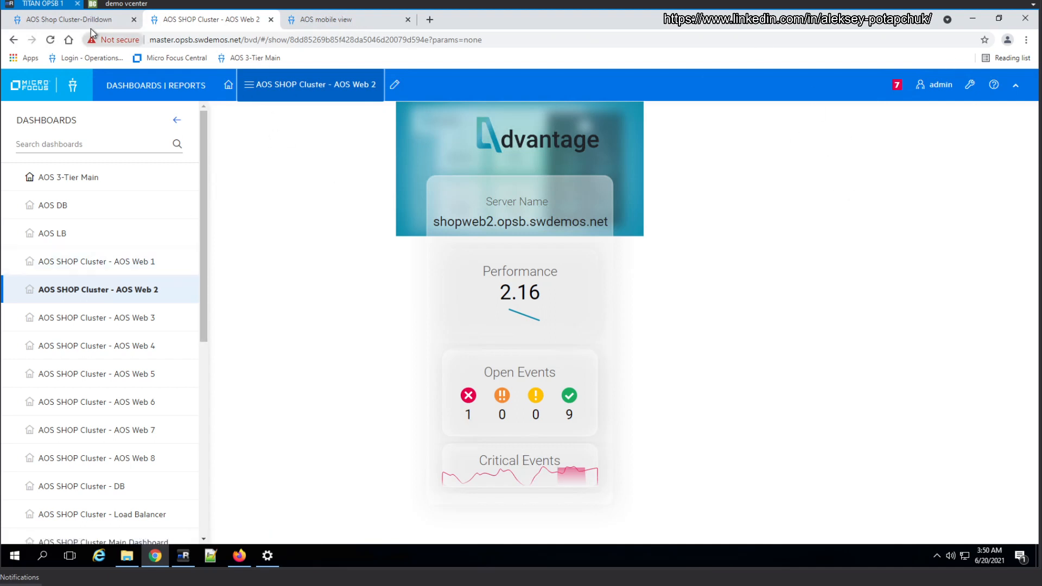
click(63, 25)
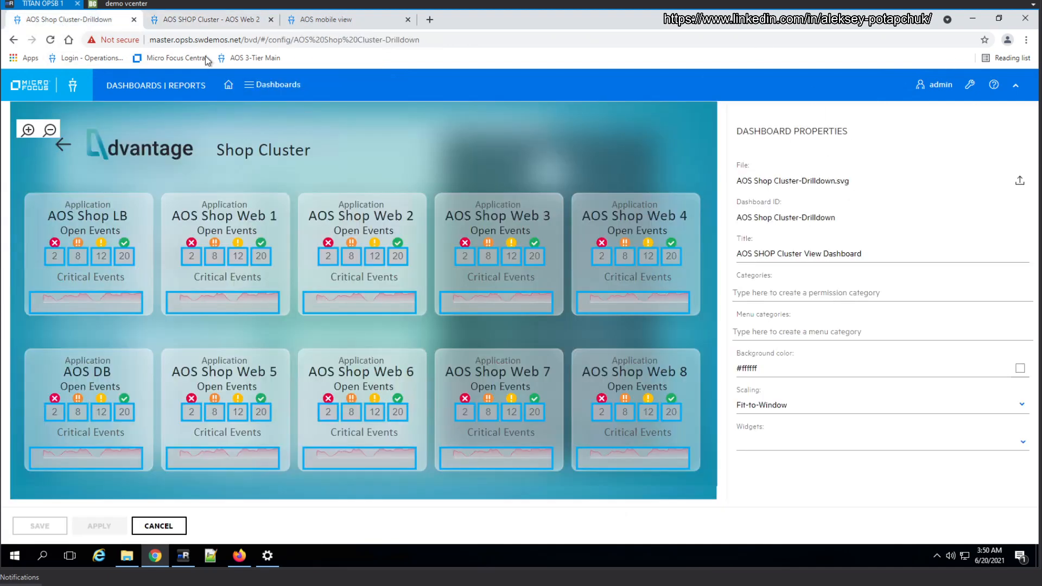
click(162, 527)
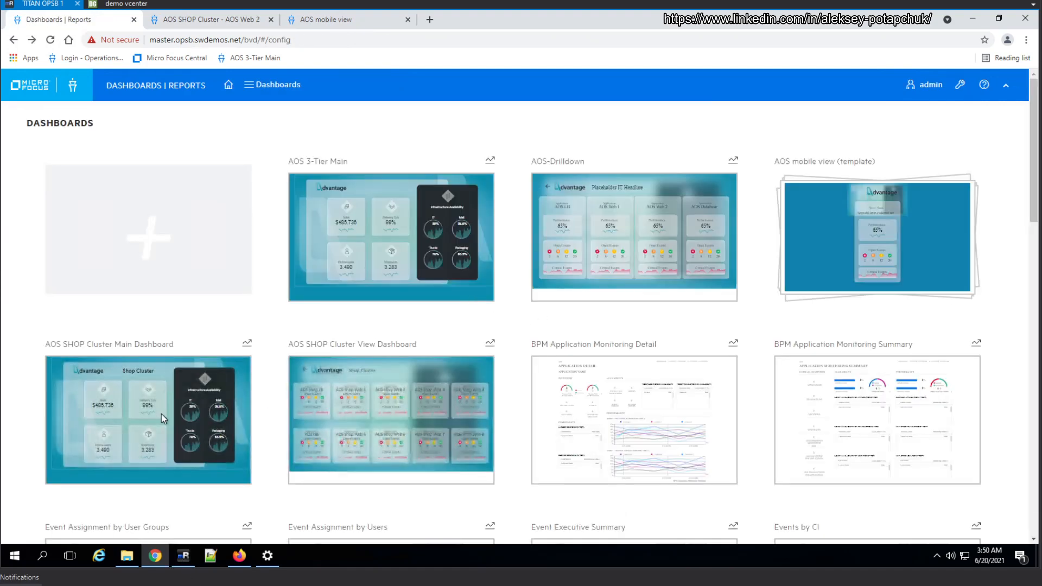
- Look through the whole dashboards overview, including the Shop Cluster Mobile View template, and return to its beginning
scroll(407, 369, down, 1)
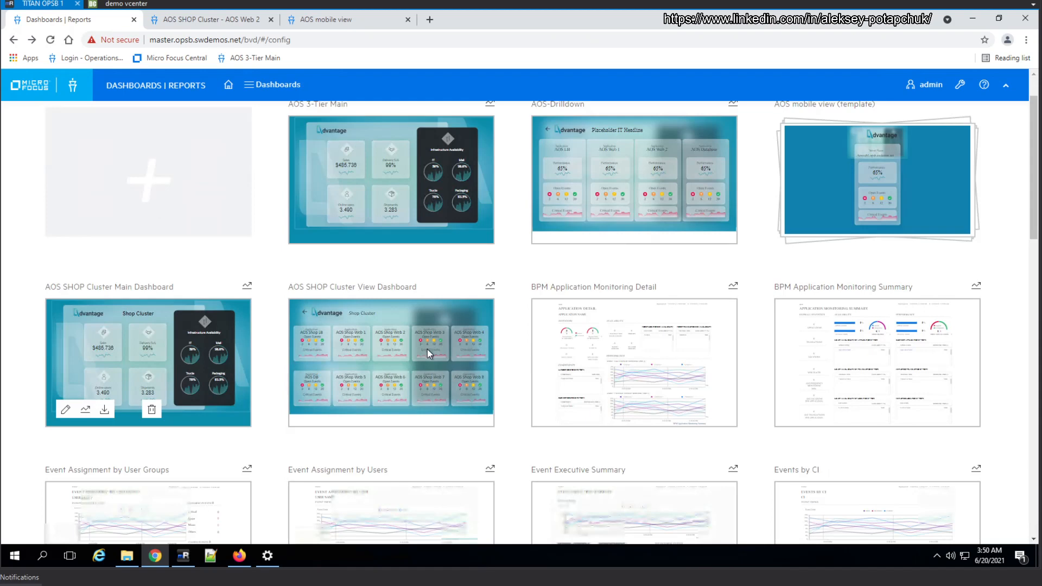
scroll(427, 349, down, 1)
scroll(574, 383, down, 6)
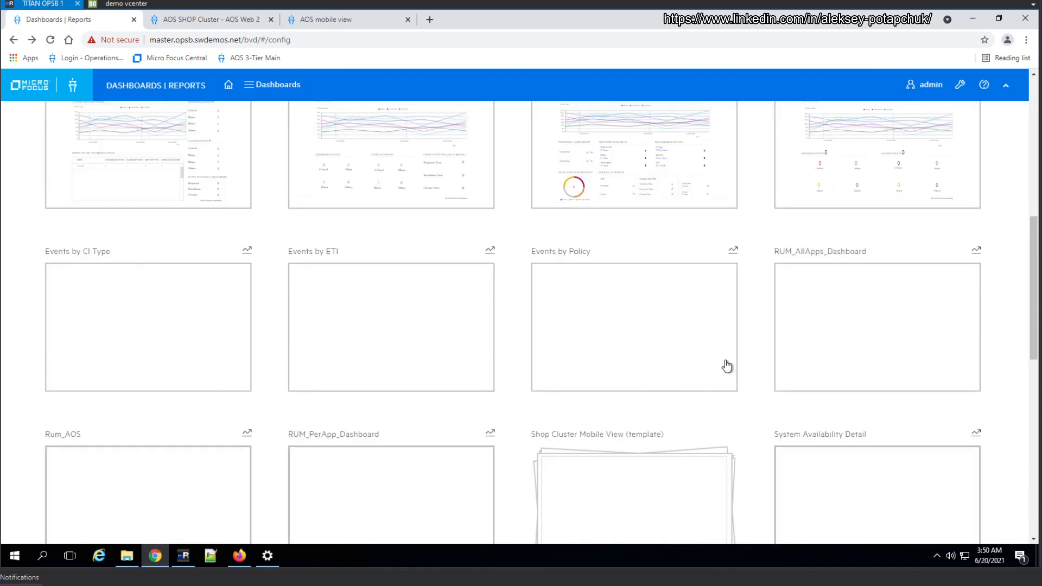
mouse_move(667, 399)
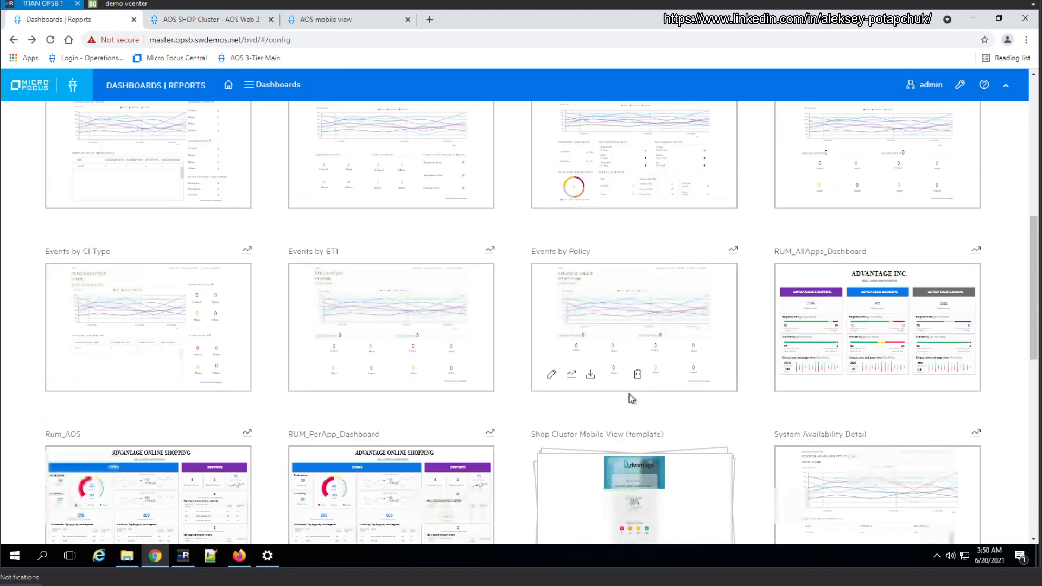
scroll(631, 399, down, 5)
mouse_move(651, 226)
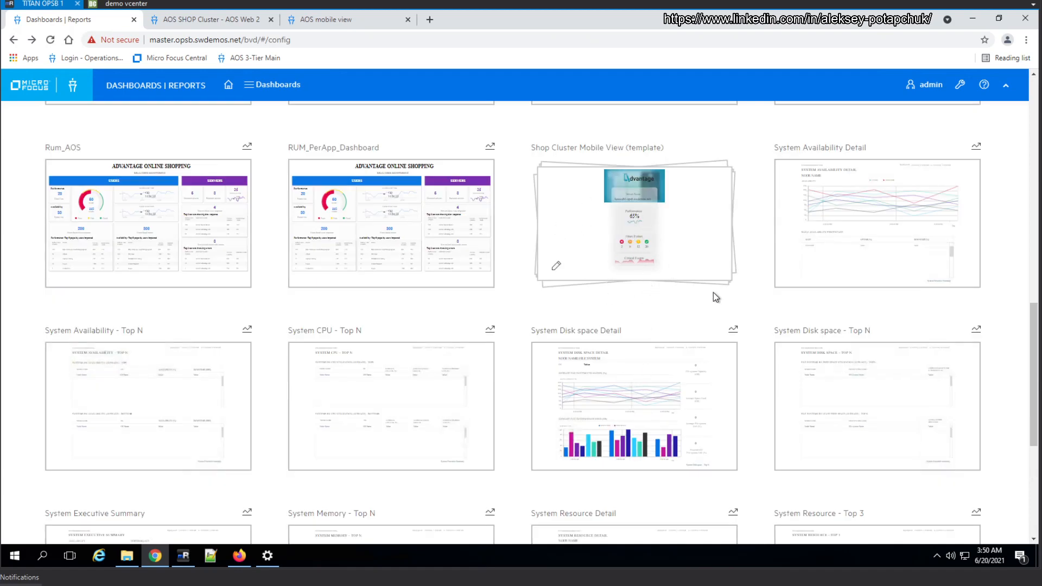
scroll(724, 321, down, 5)
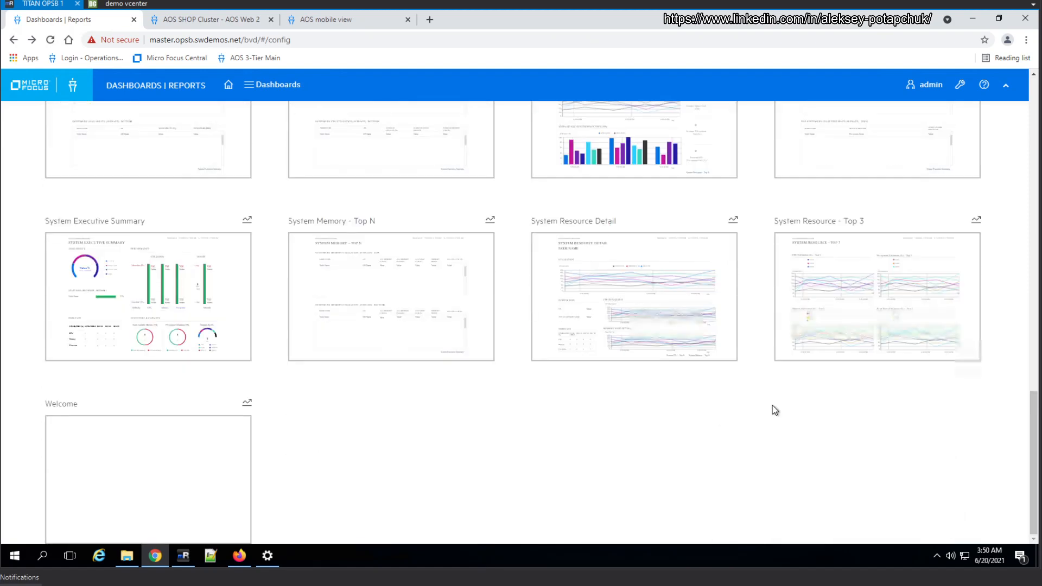
mouse_move(697, 324)
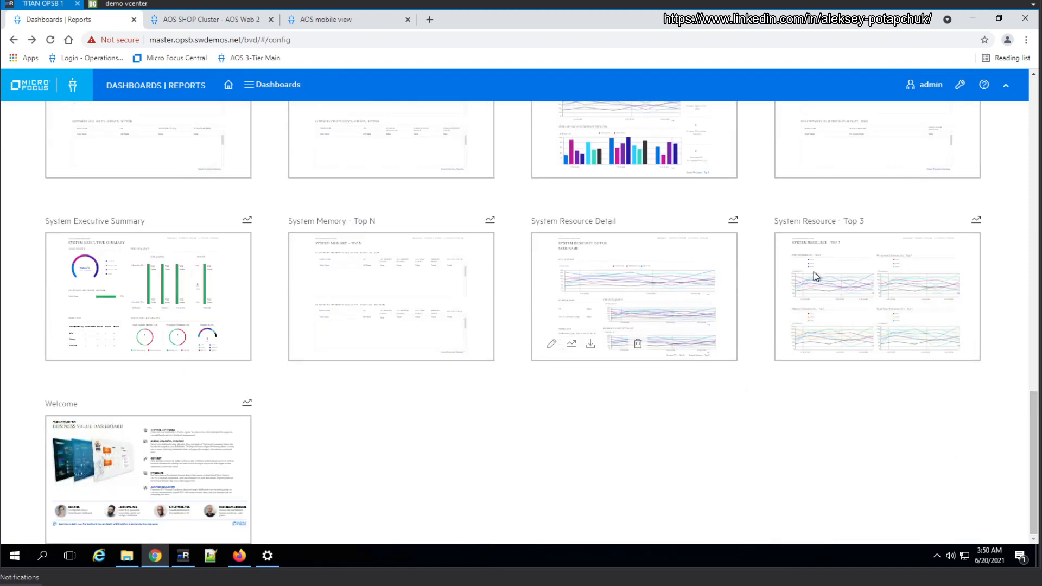
key(Home)
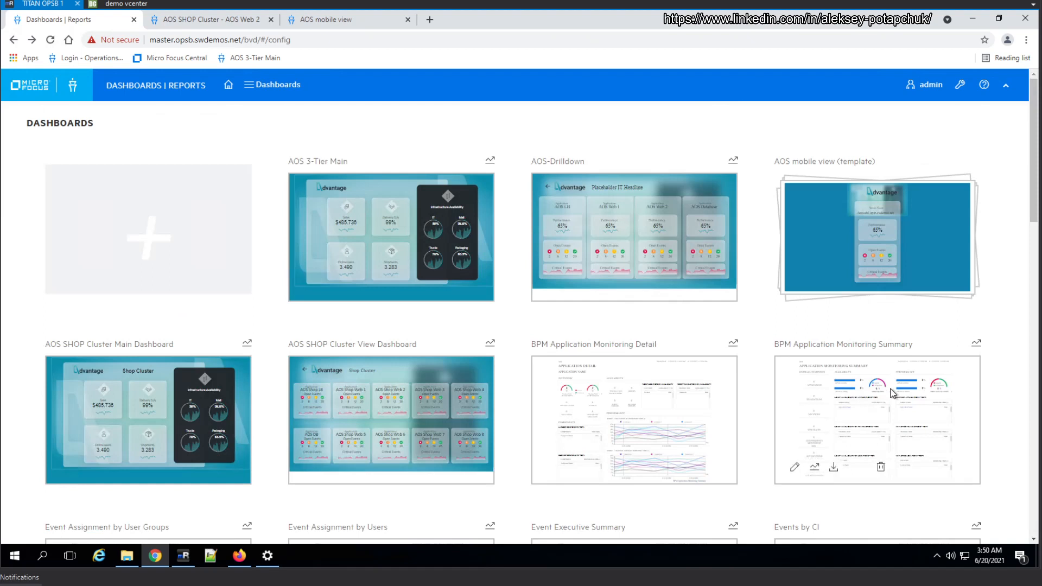